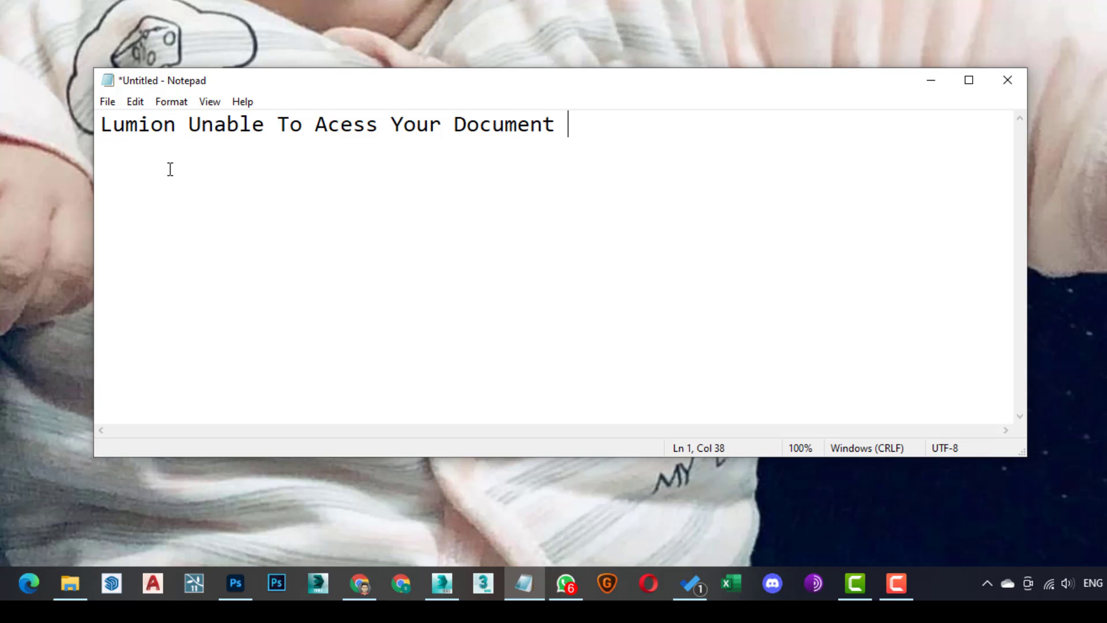
# - Finish the note's first line so it reads "Lumion Unable To Acess Your Document Folder ??????????"
pyautogui.write('??????????')
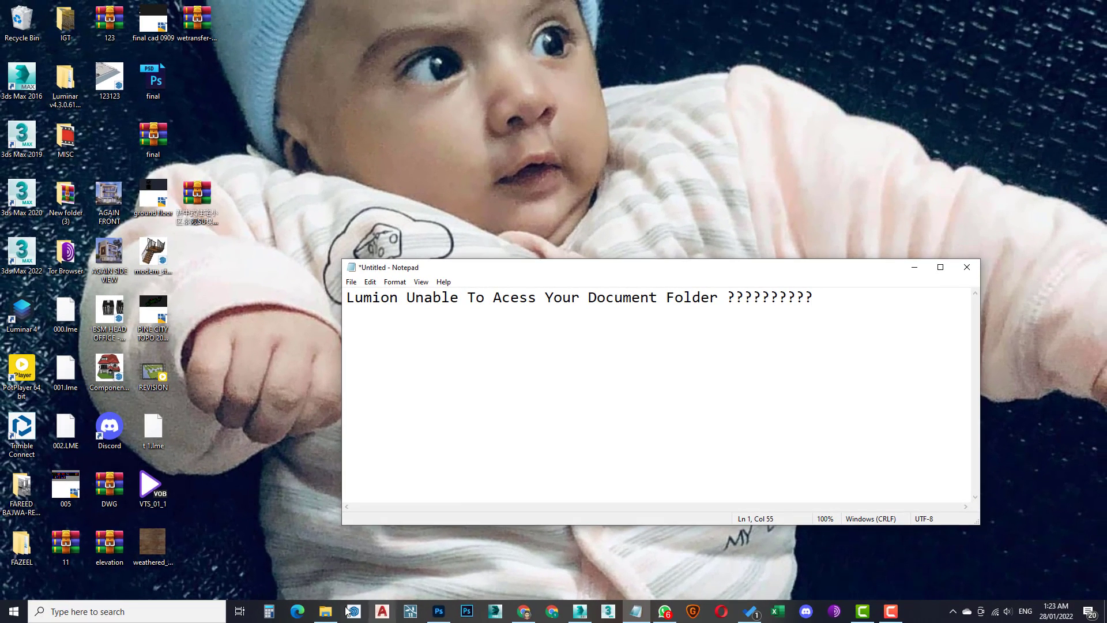
# - Launch the Lumion application from the Lumion 11.0 folder in Program Files on Local Disk (C:)
pyautogui.moveTo(70, 582)
pyautogui.press('super+e')
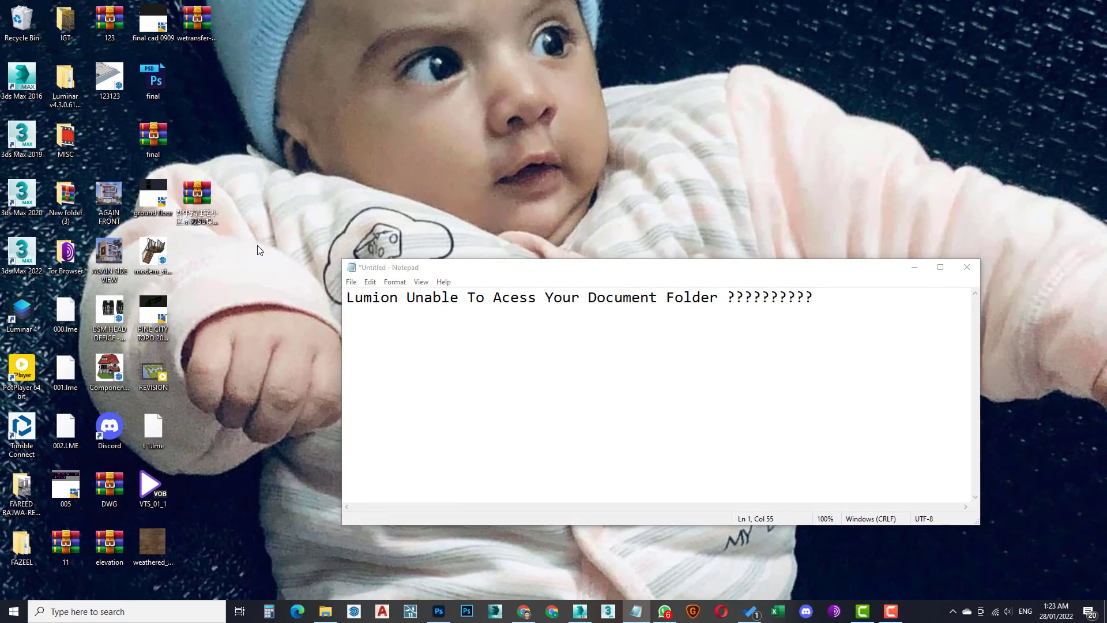
pyautogui.click(57, 368)
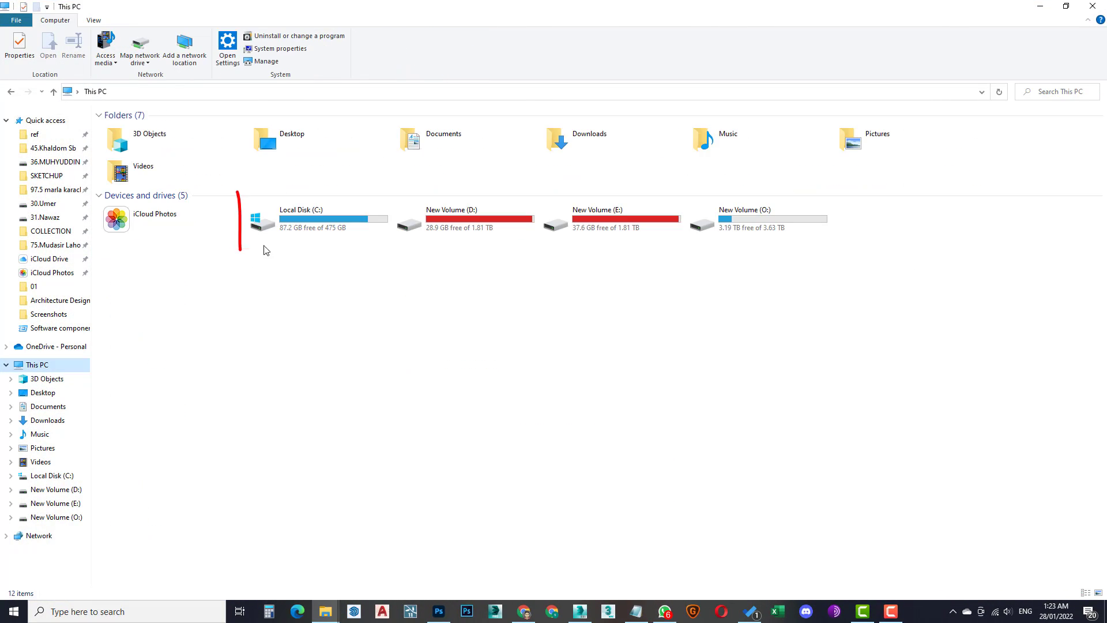
pyautogui.doubleClick(305, 226)
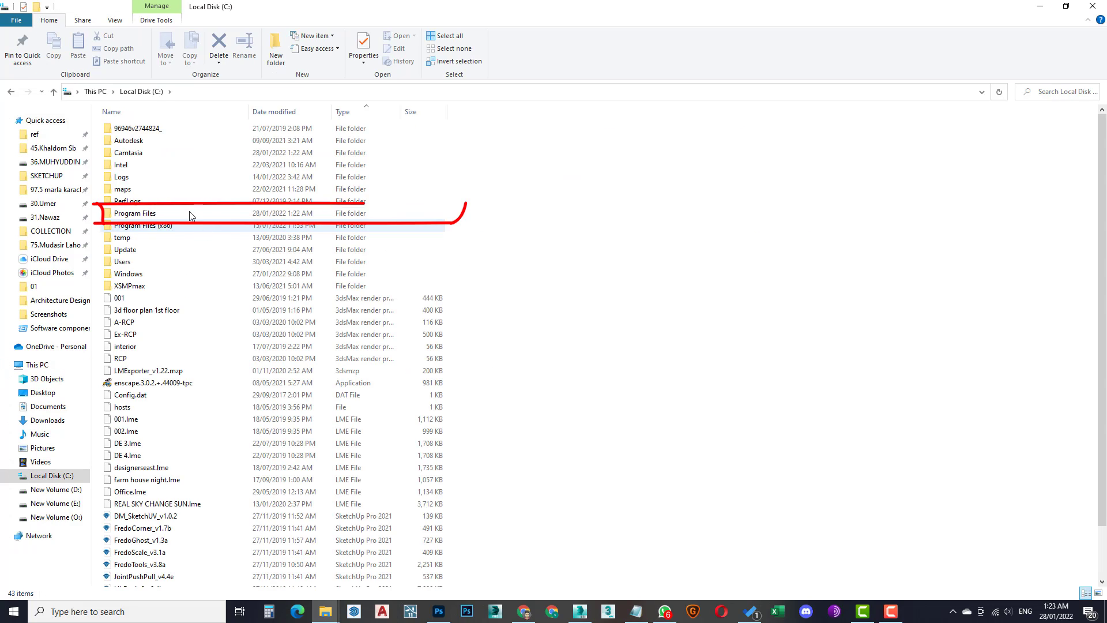
pyautogui.doubleClick(188, 209)
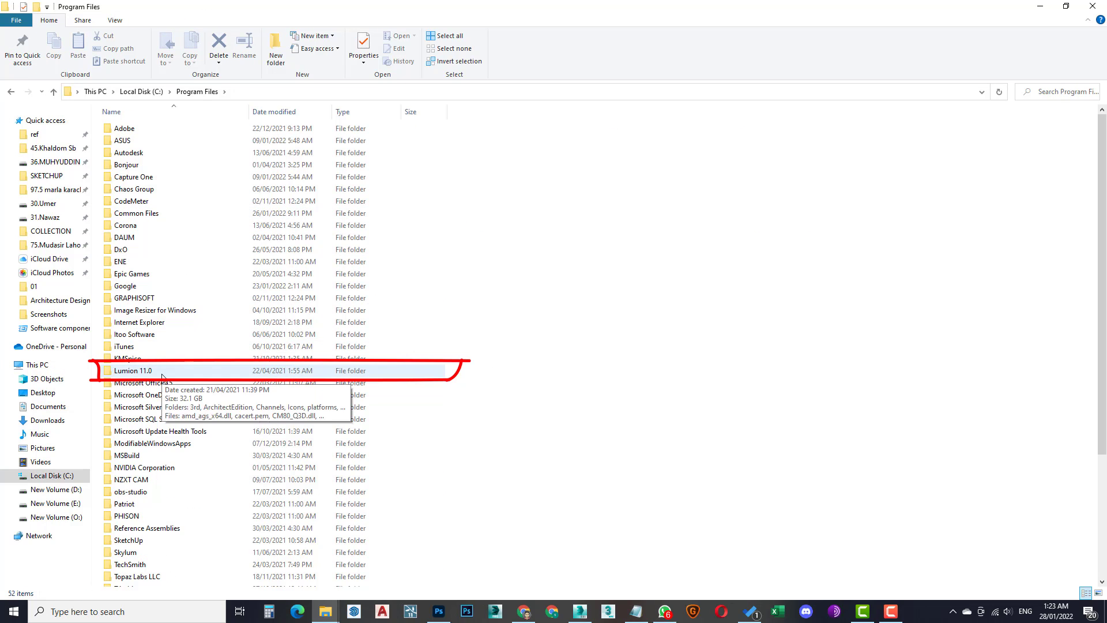
pyautogui.doubleClick(132, 370)
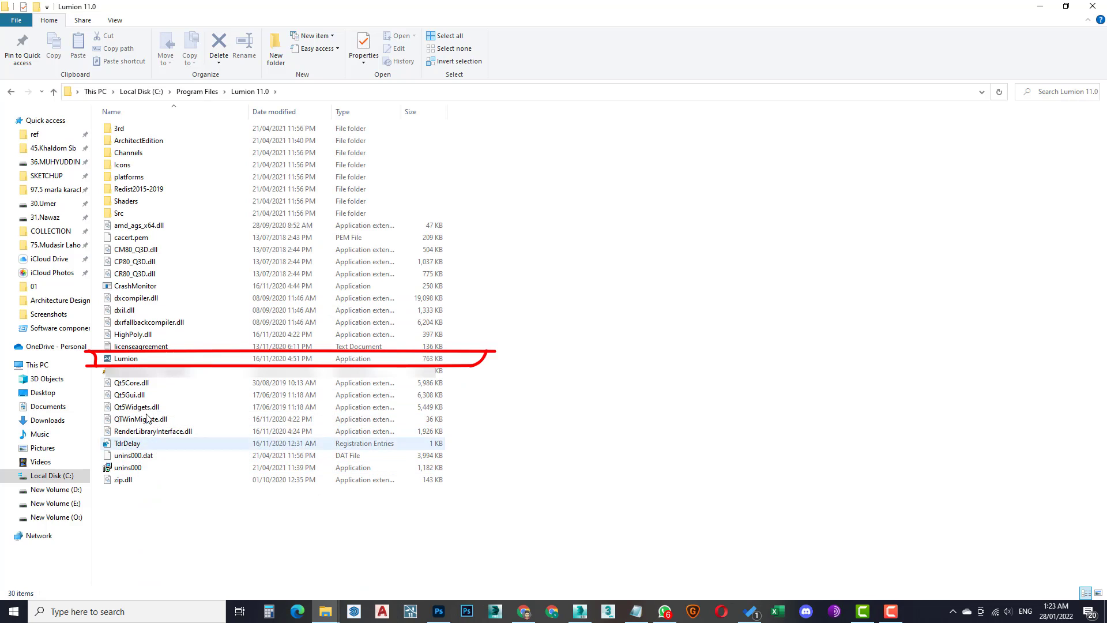
pyautogui.doubleClick(151, 359)
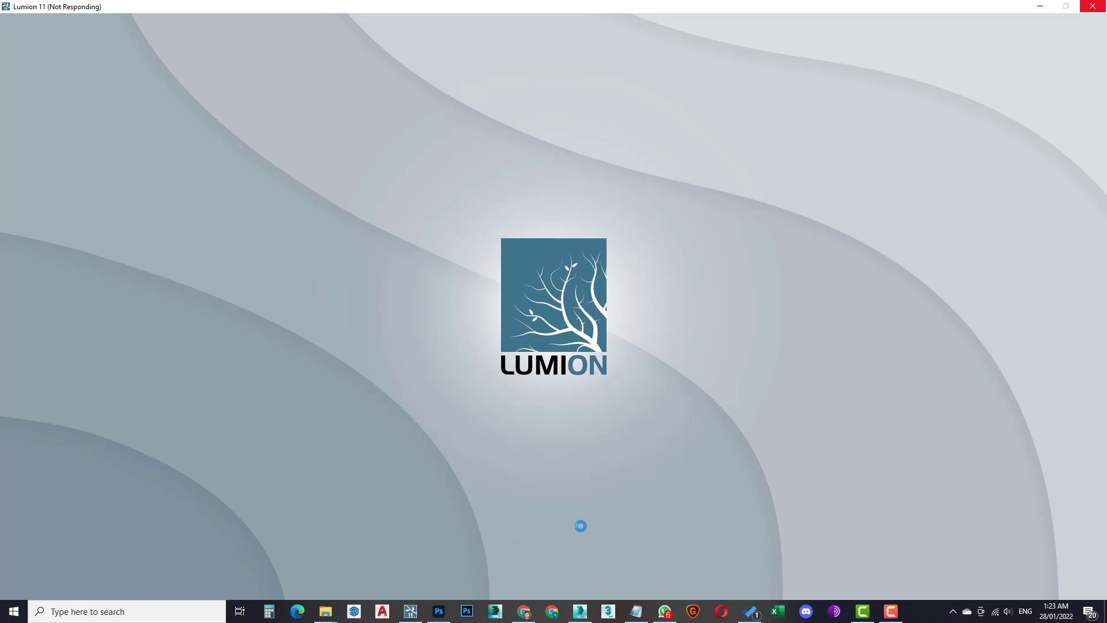
# - Switch to the Notepad note, add the line "Solution :" below the heading, and minimize the note
pyautogui.click(635, 611)
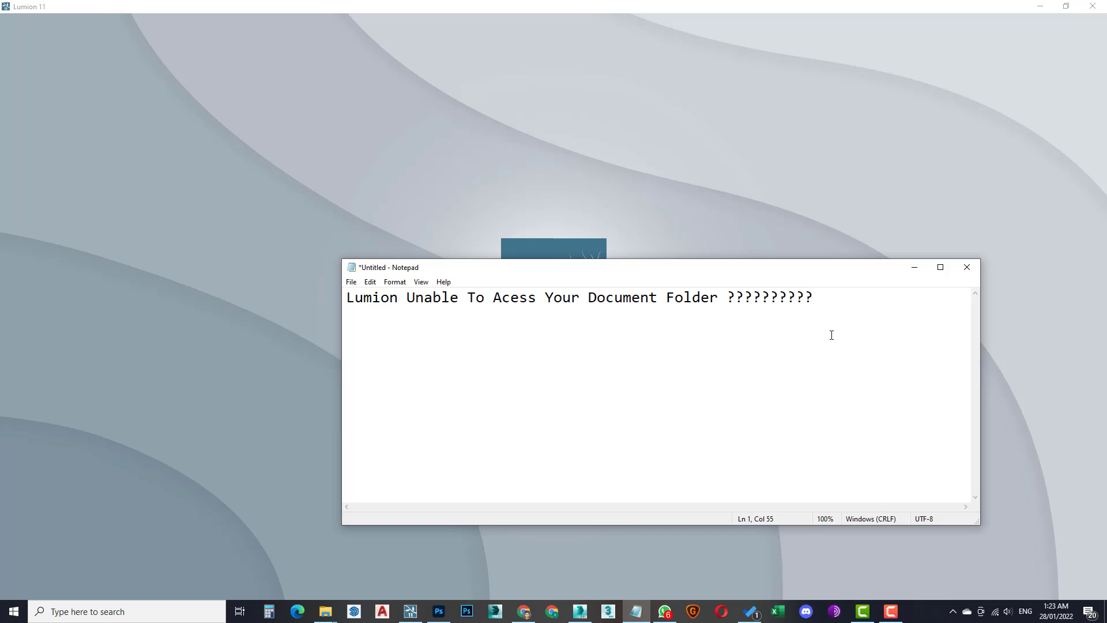
pyautogui.write('Dolution')
pyautogui.press('BackSpace')
pyautogui.press('BackSpace')
pyautogui.press('BackSpace')
pyautogui.press('BackSpace')
pyautogui.press('BackSpace')
pyautogui.press('BackSpace')
pyautogui.press('BackSpace')
pyautogui.press('BackSpace')
pyautogui.write('Solution')
pyautogui.click(912, 270)
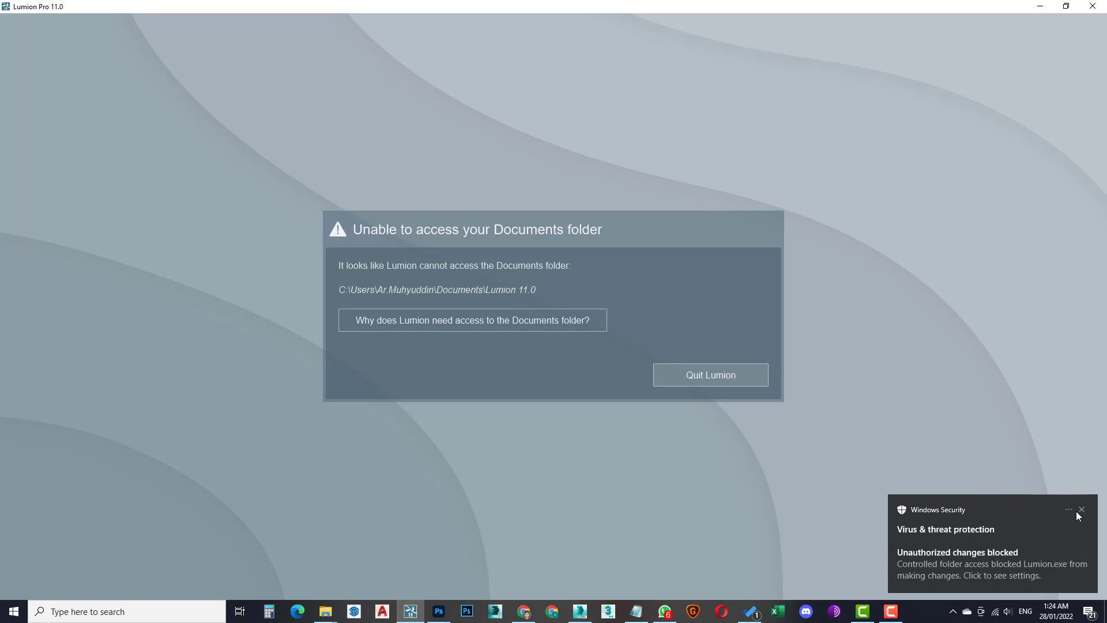
# - Quit Lumion from the Documents folder error, add the line "Go to Lumion Properties" to the Notepad note, and minimize the note
pyautogui.click(701, 374)
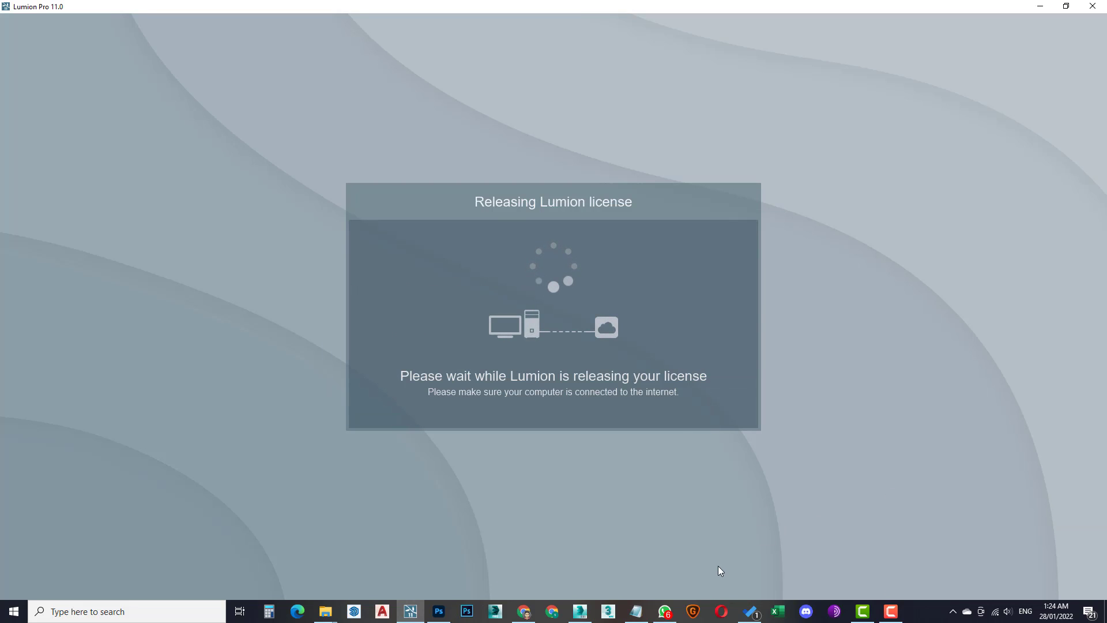
pyautogui.click(637, 611)
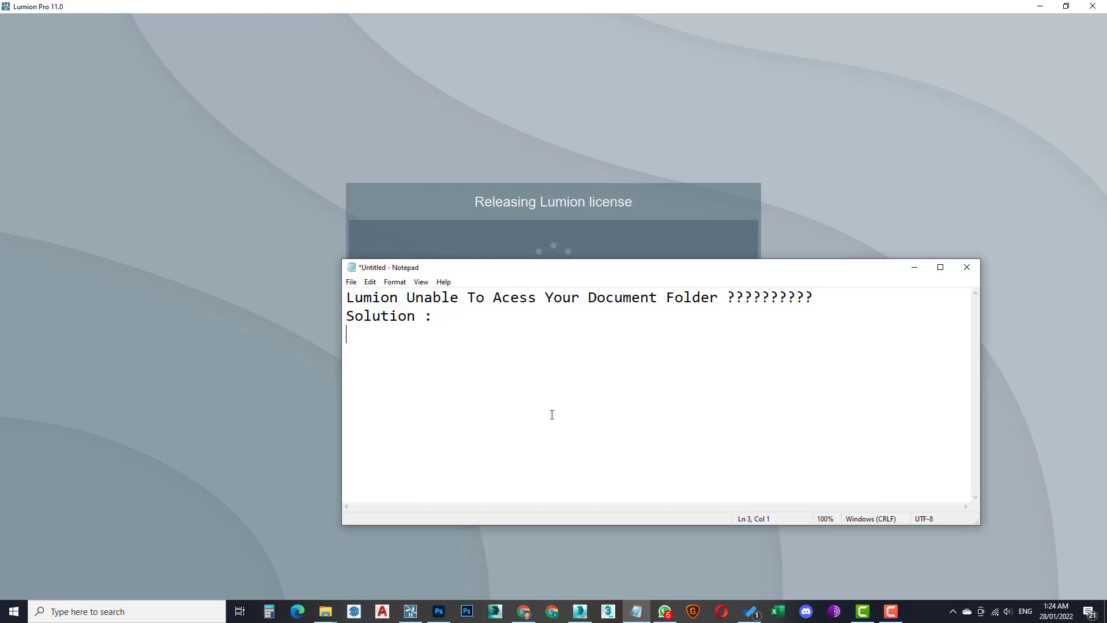
pyautogui.write('Go to Lu')
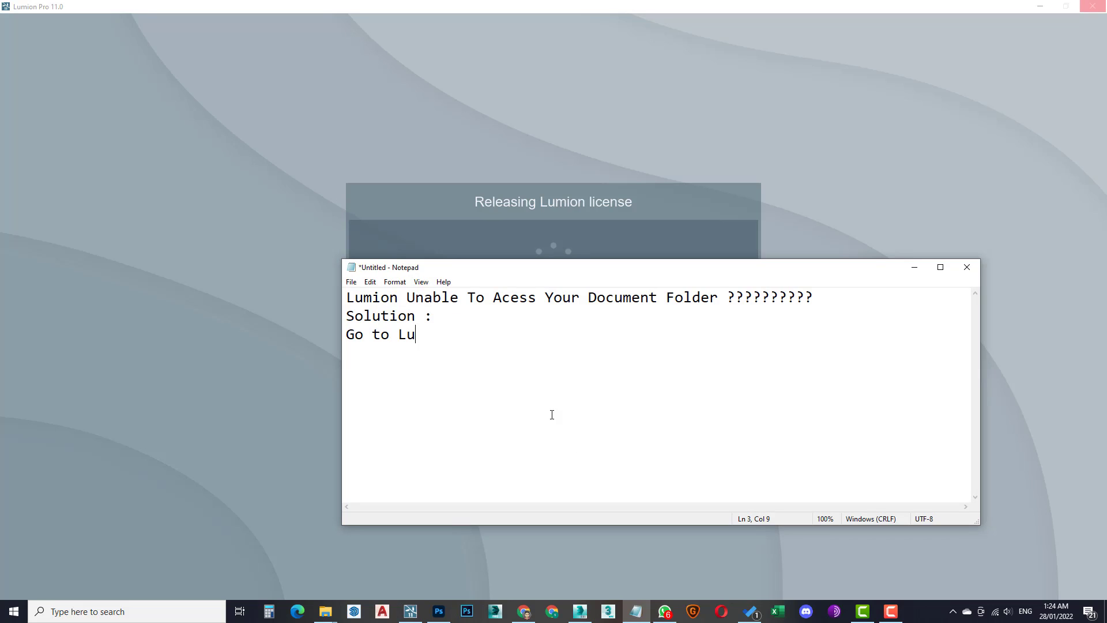
pyautogui.write('mion Properties')
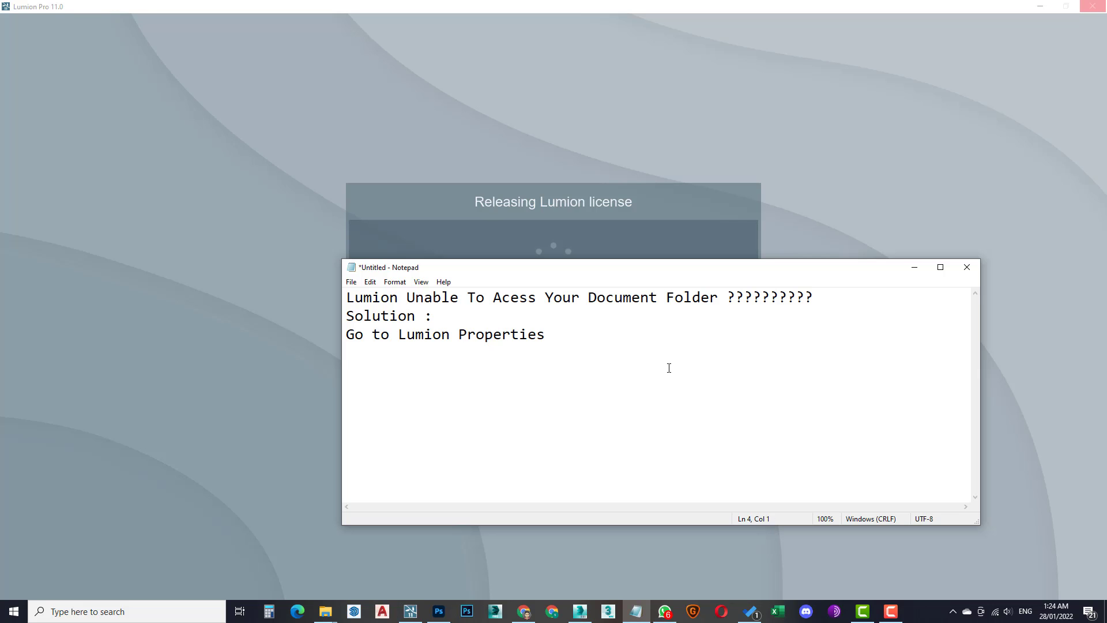
pyautogui.click(914, 266)
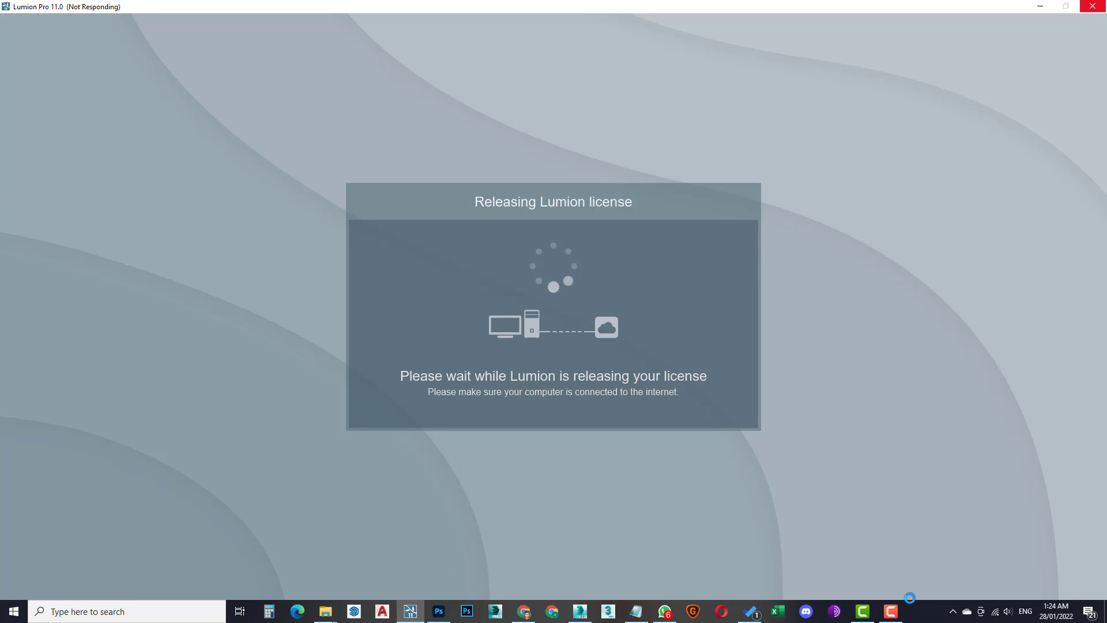
# - Bring up Task Manager, open the properties of the Lumion application file in the Lumion 11.0 folder, and close Task Manager
pyautogui.rightClick(919, 610)
pyautogui.click(956, 559)
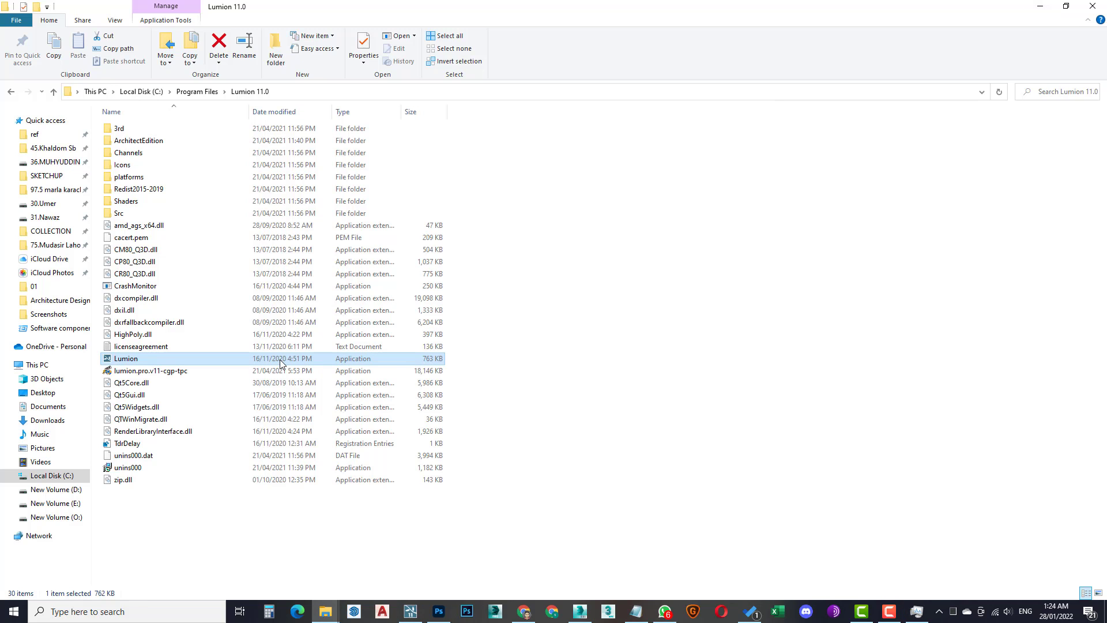
pyautogui.rightClick(281, 362)
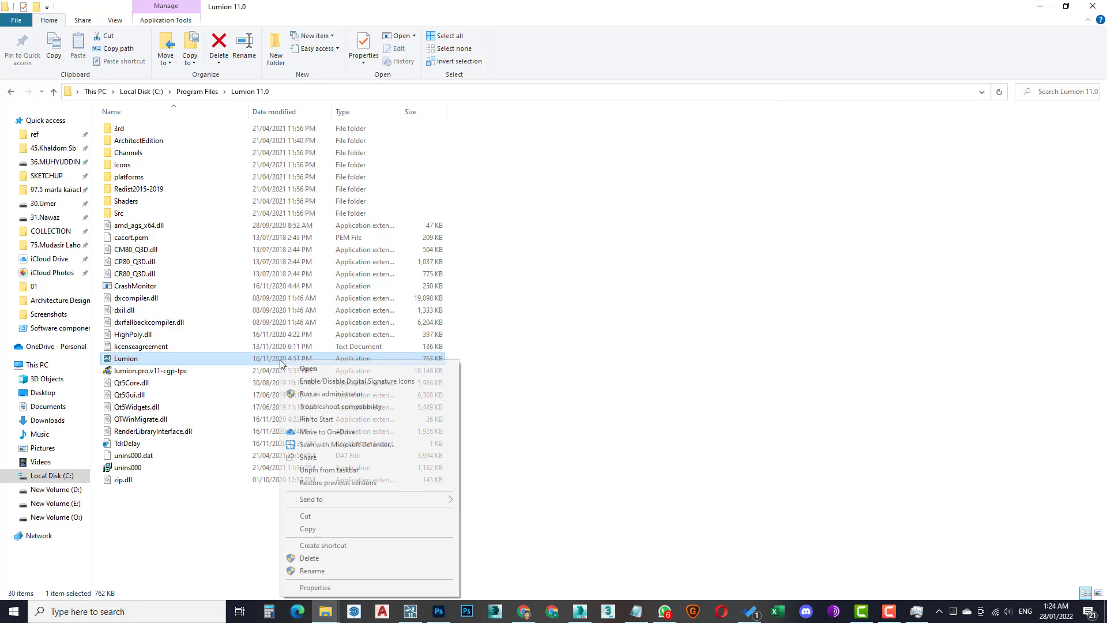
pyautogui.click(338, 588)
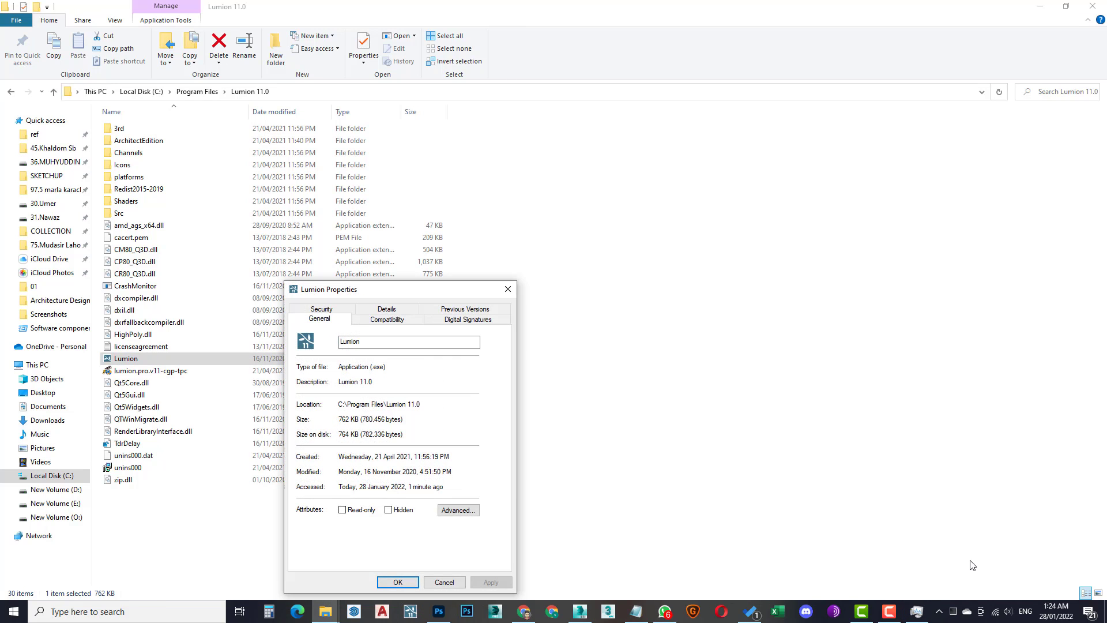
pyautogui.click(911, 610)
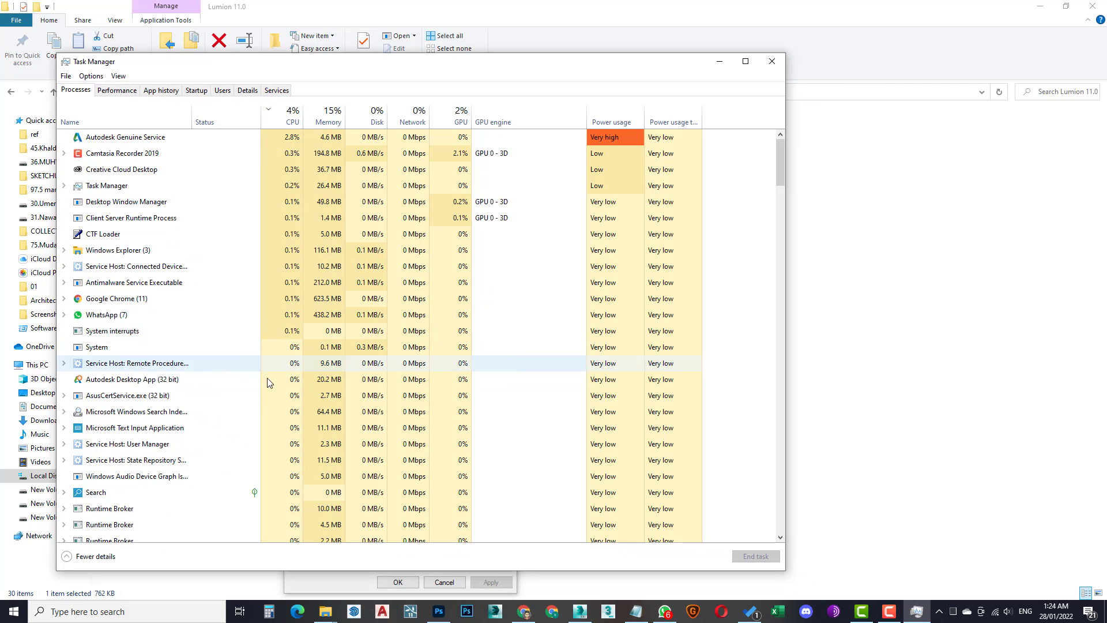
pyautogui.click(772, 61)
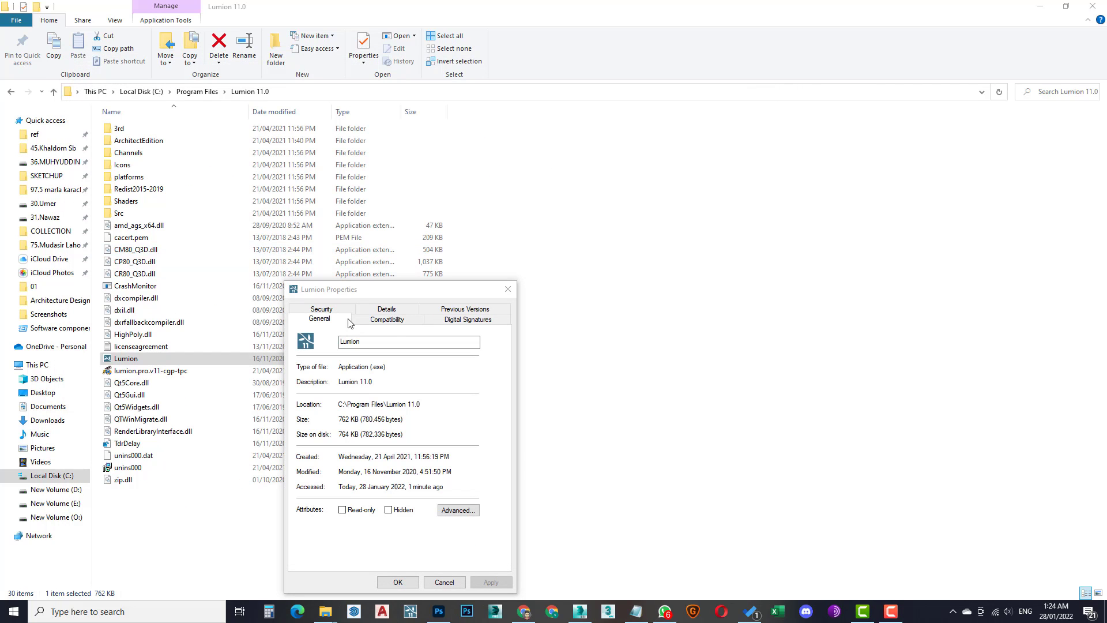
# - Set Lumion to run as an administrator for all users in its compatibility settings and save the properties
pyautogui.moveTo(389, 290); pyautogui.dragTo(394, 249)
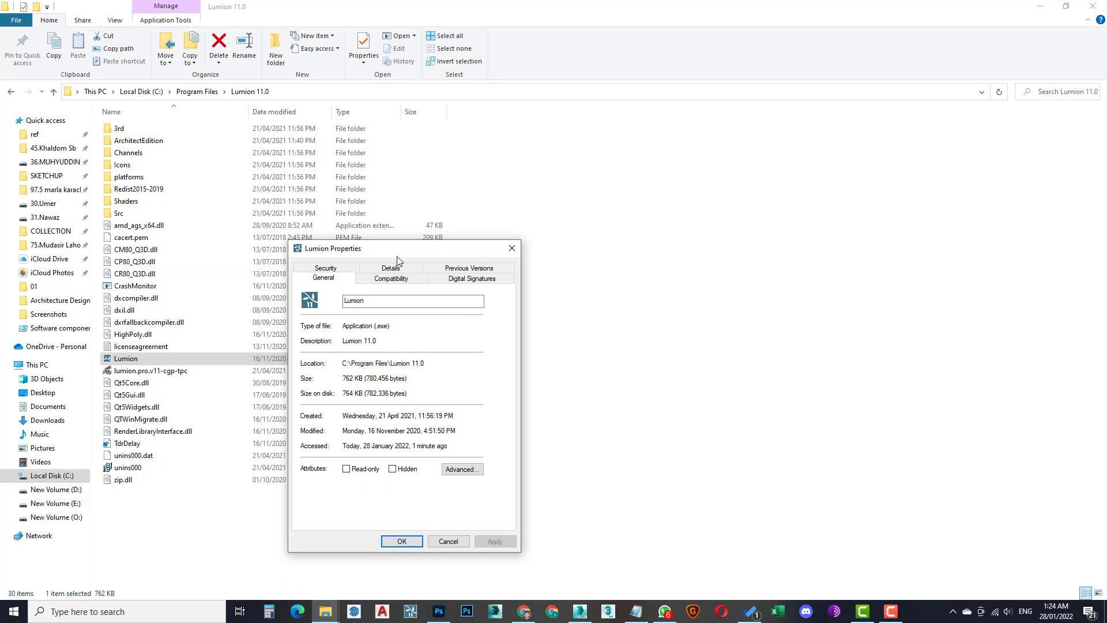
pyautogui.click(385, 280)
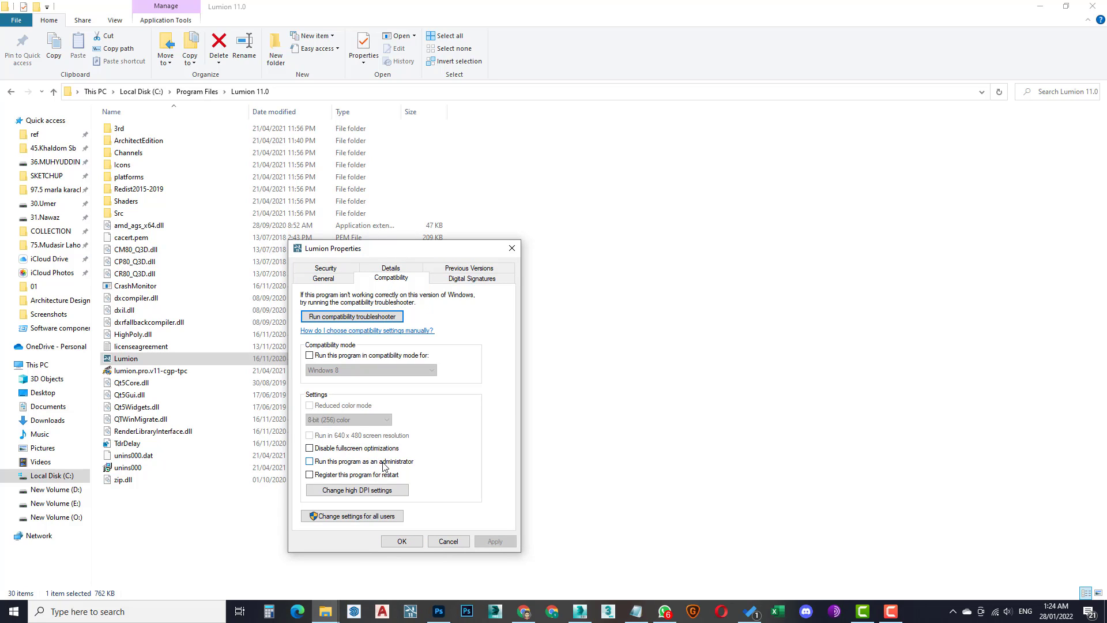
pyautogui.click(376, 515)
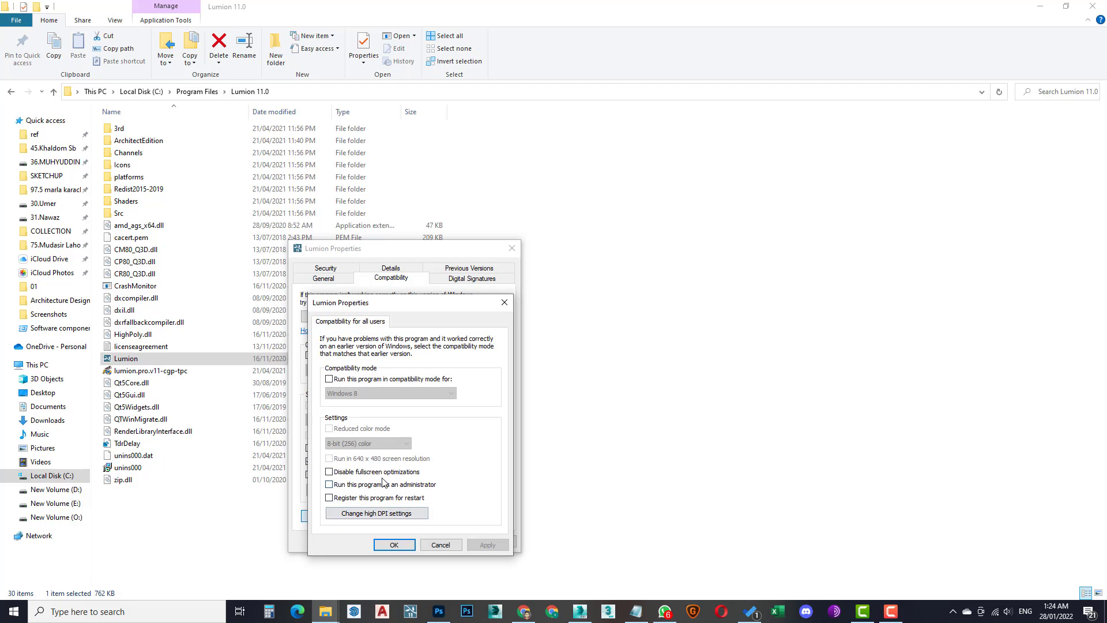
pyautogui.click(400, 484)
pyautogui.click(393, 545)
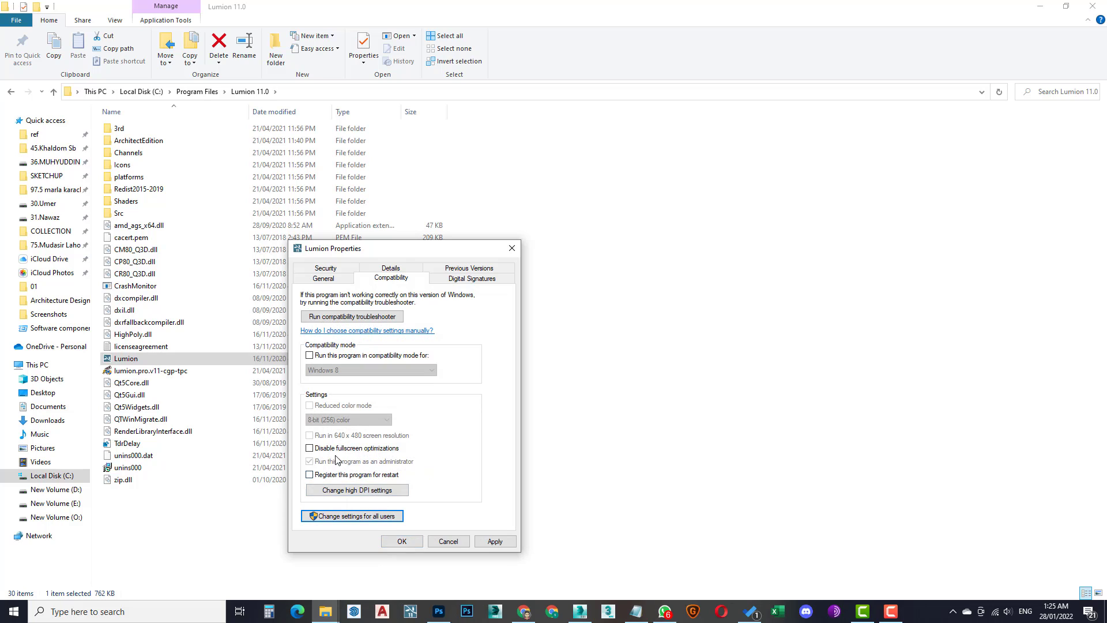
pyautogui.click(397, 542)
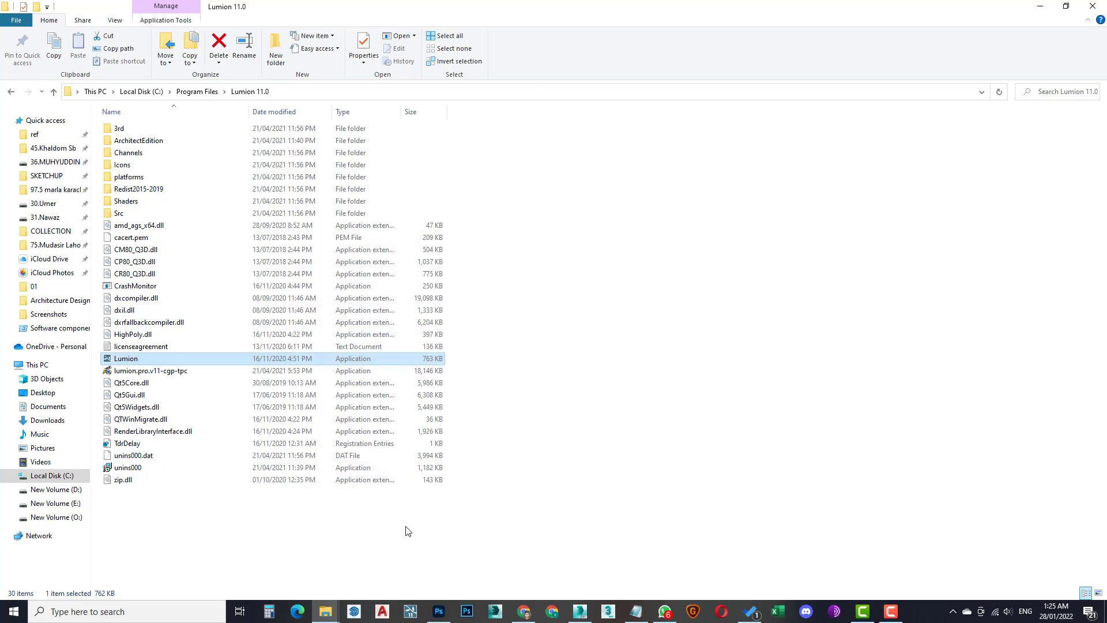
# - Relaunch Lumion from its folder and add the line "And Mark Run AS Administrator :" to the Notepad note while it loads
pyautogui.doubleClick(304, 361)
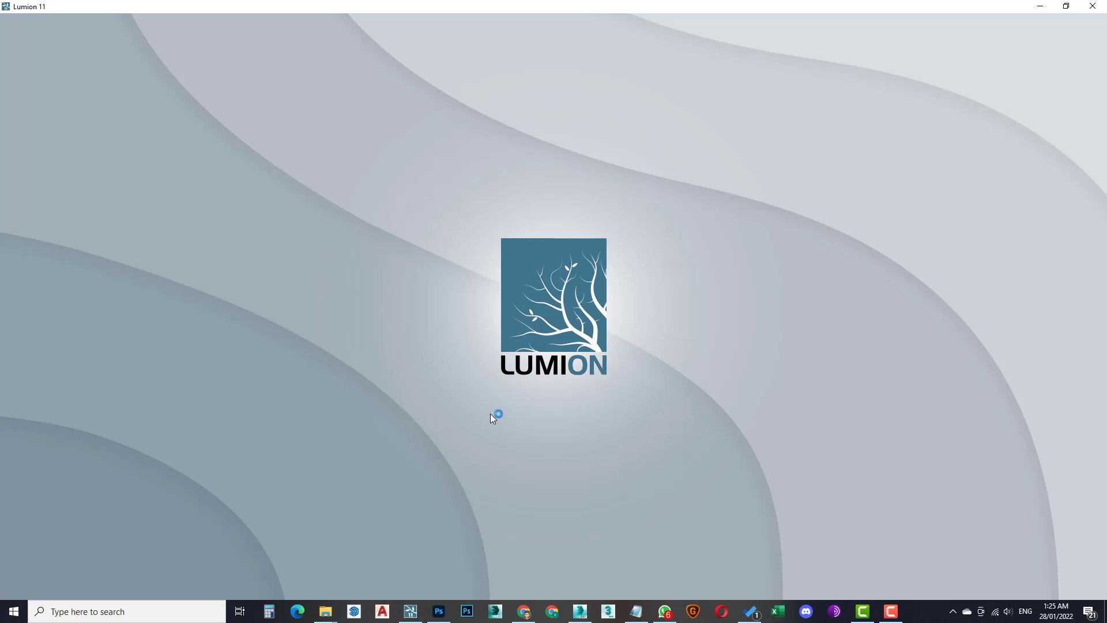
pyautogui.click(636, 611)
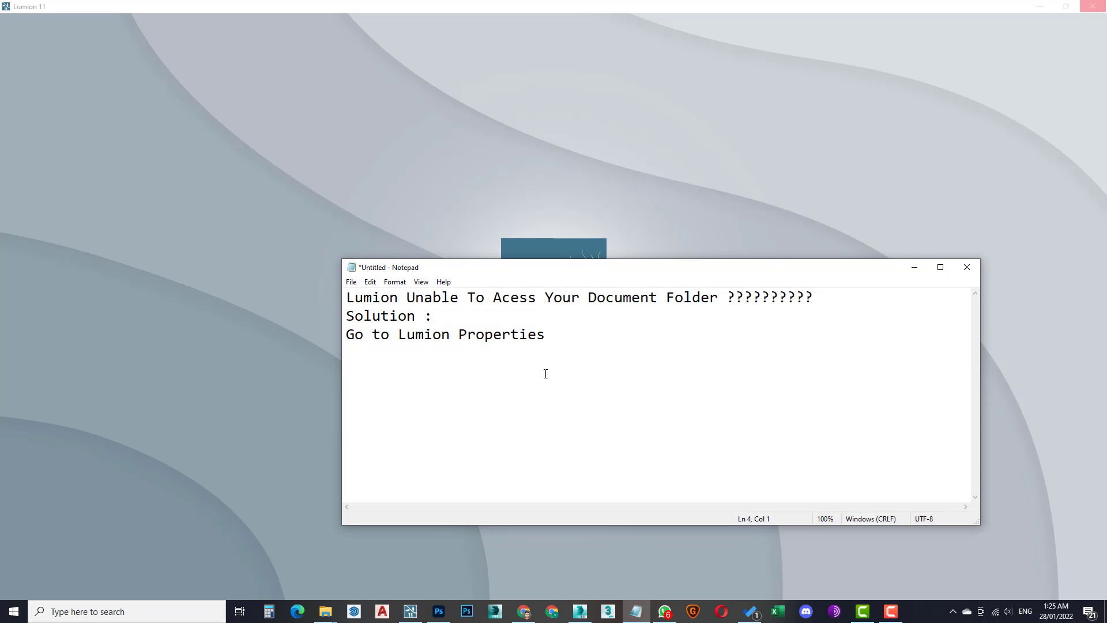
pyautogui.write('And Mark R')
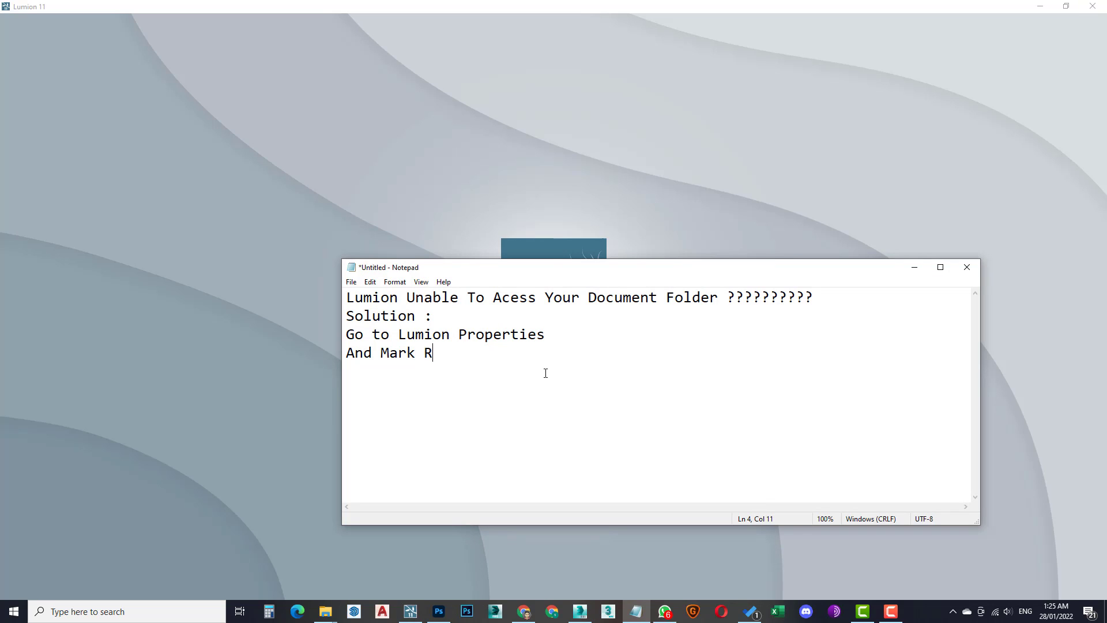
pyautogui.write('un AS Adminis')
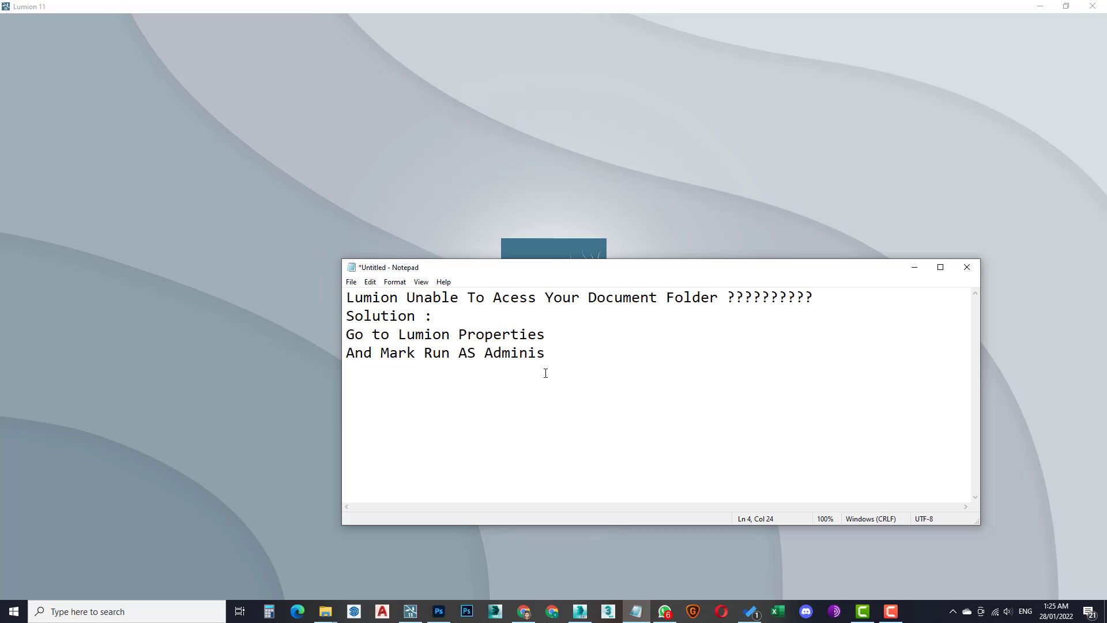
pyautogui.write('trator :')
pyautogui.click(914, 267)
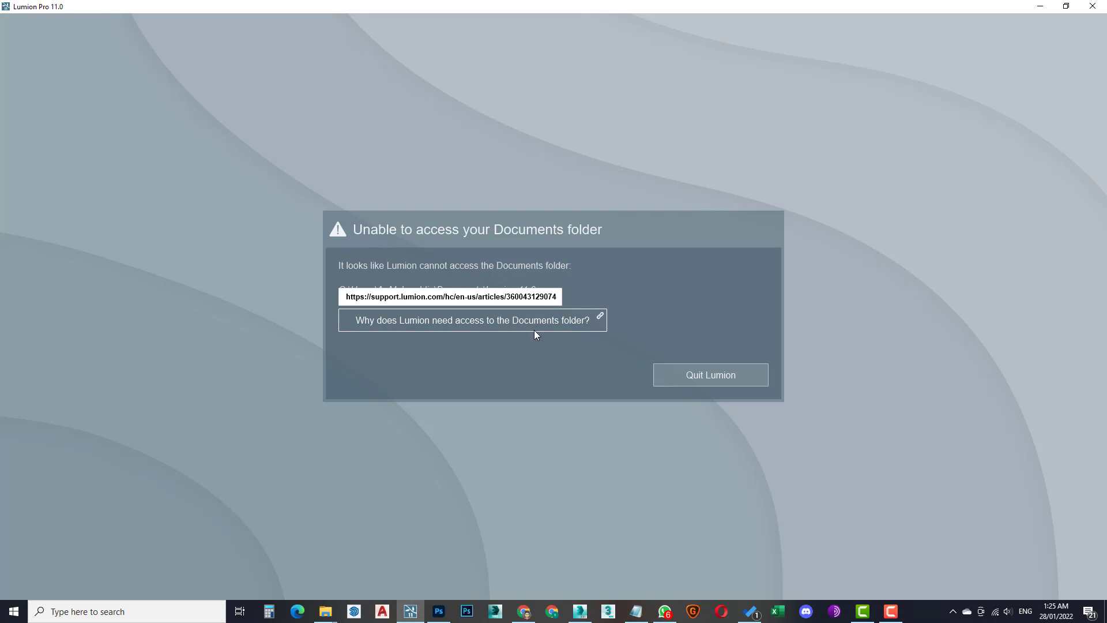
# - Add the lines "If Solution 1 is not working" and "Solution 2" to the Notepad note, after a blank line
pyautogui.click(637, 611)
pyautogui.press('Return')
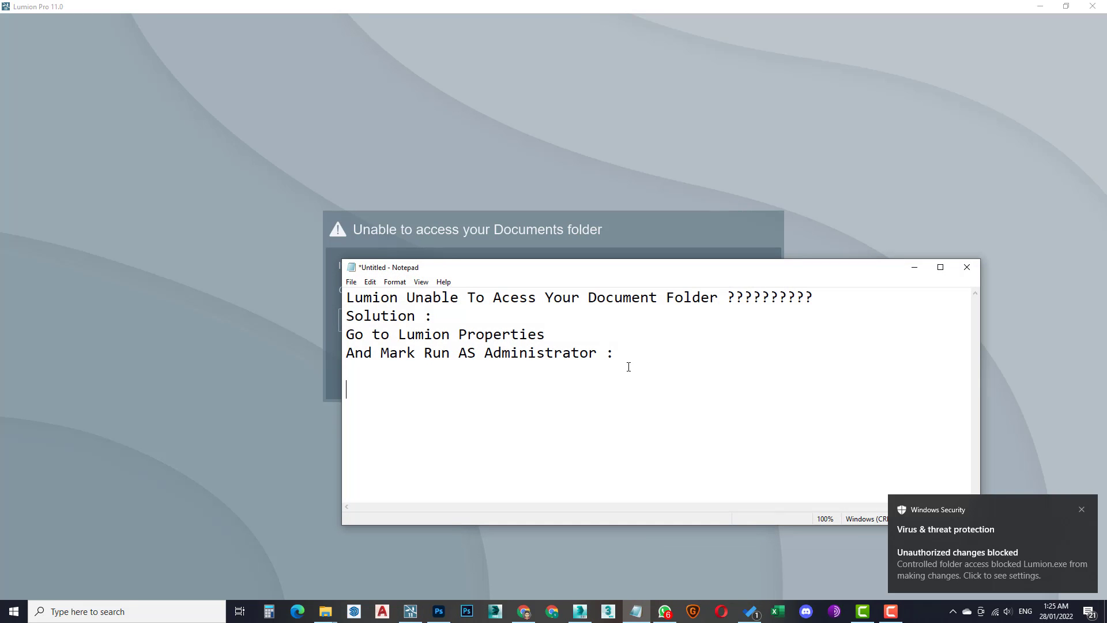
pyautogui.write('If Solution 1 is not working ')
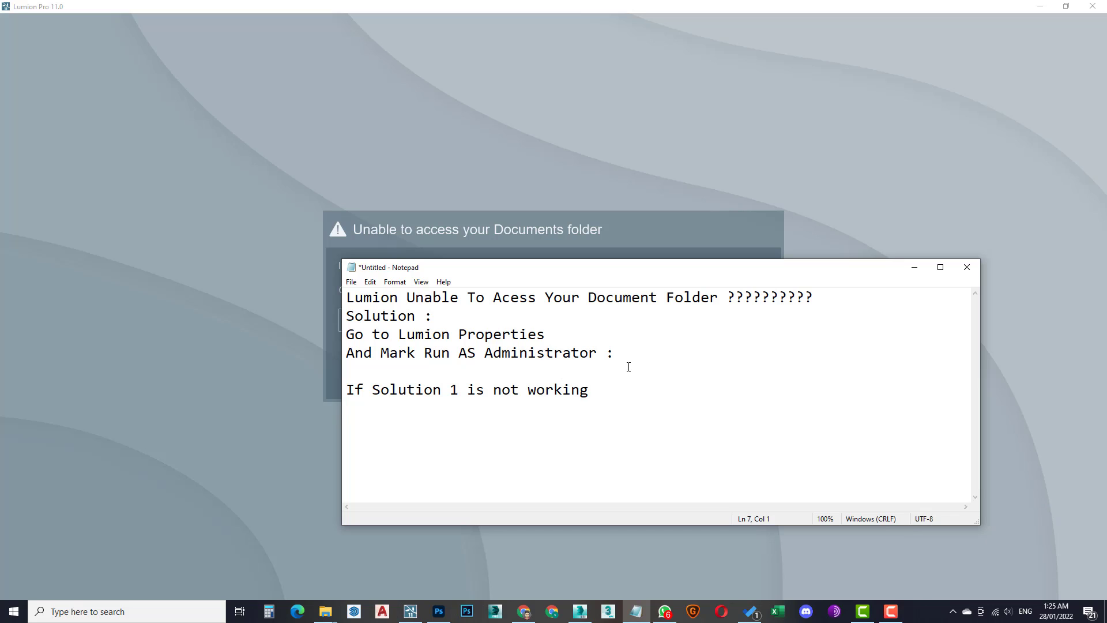
pyautogui.write('Solution 2')
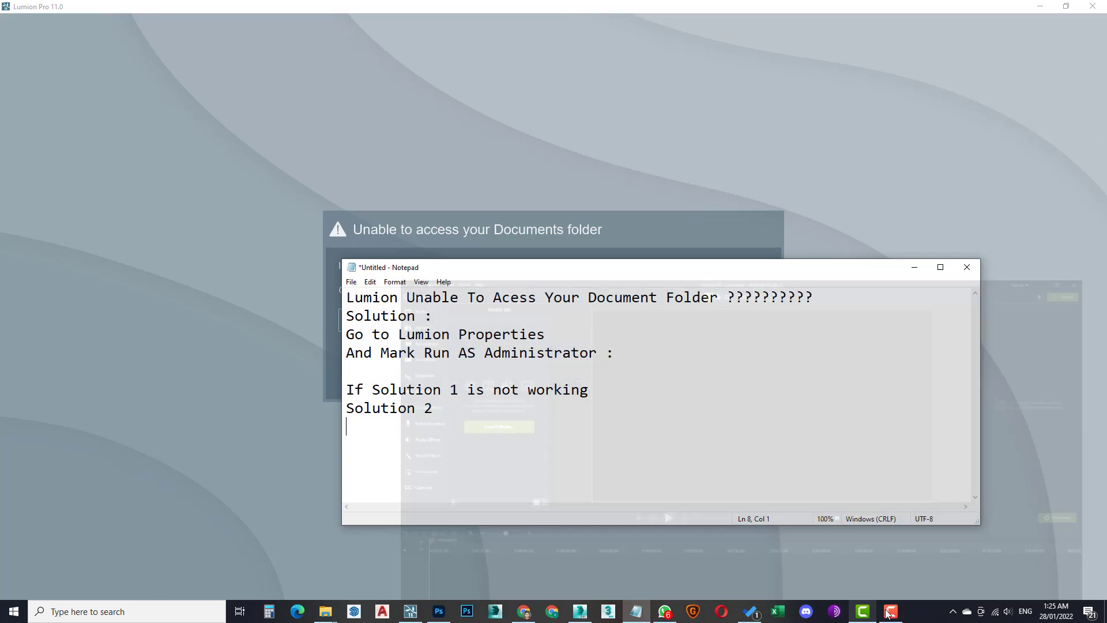
pyautogui.click(891, 611)
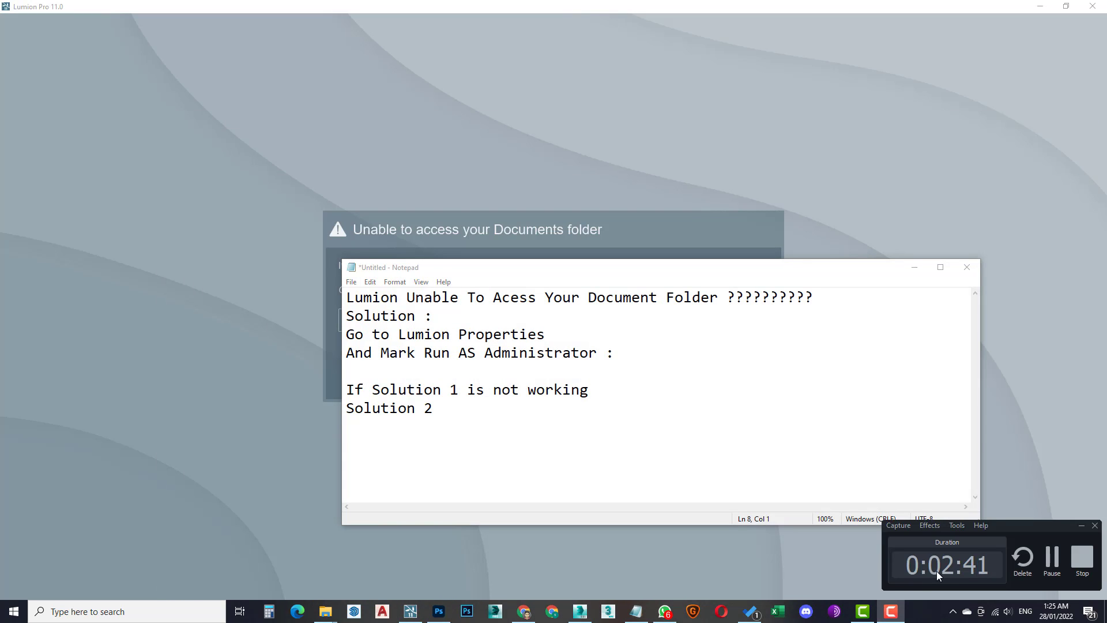
pyautogui.click(1053, 558)
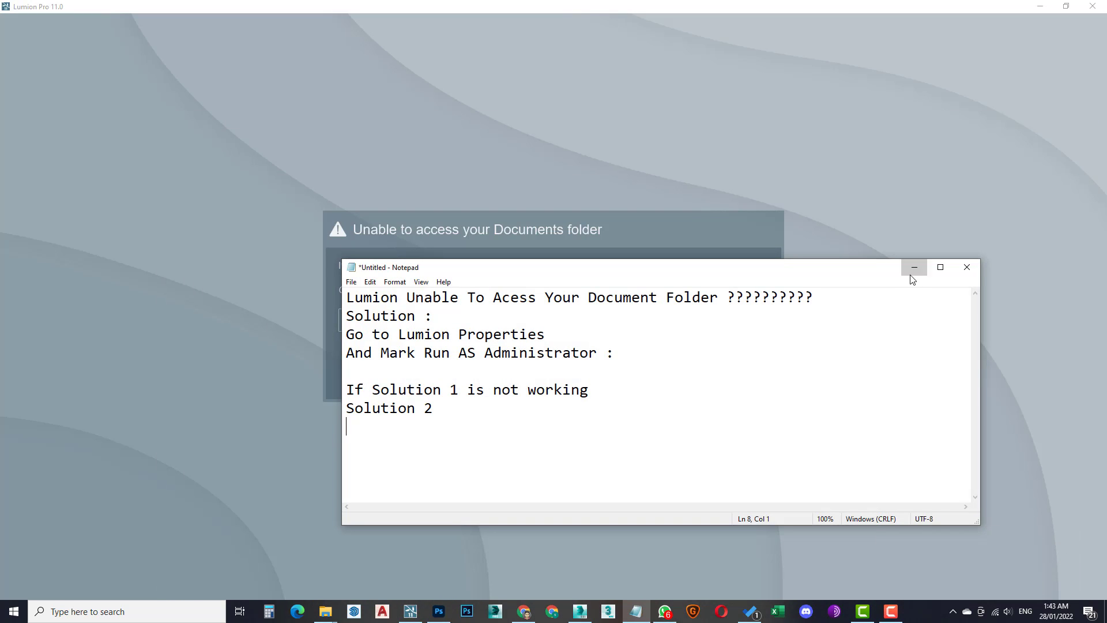
# - Minimize the Notepad note to return to the Lumion error dialog
pyautogui.click(913, 267)
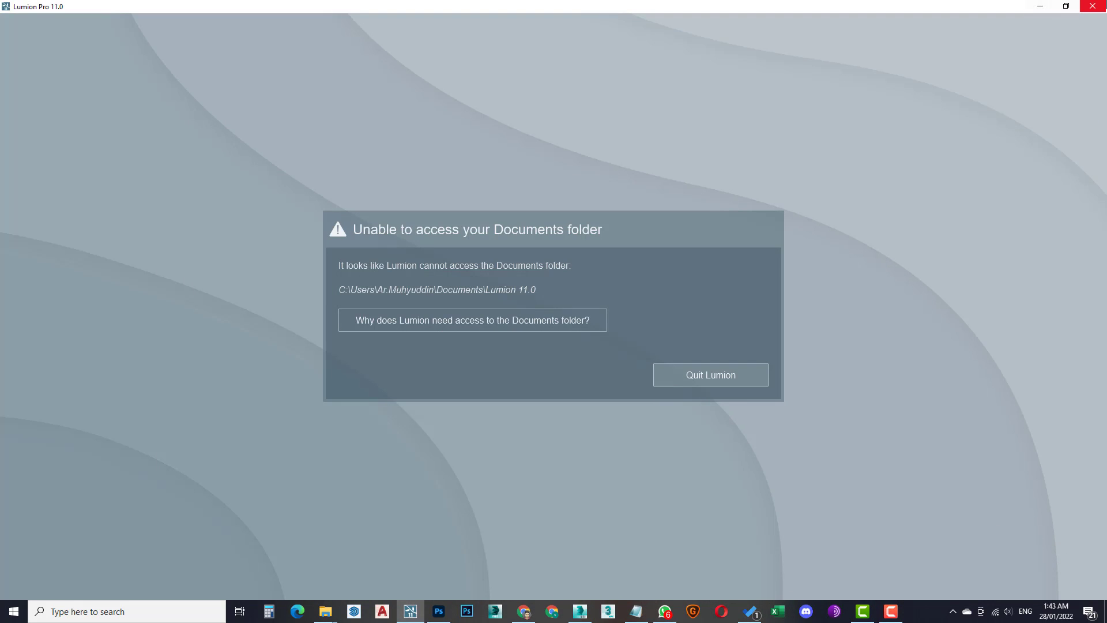
# - Quit Lumion from its error screen and switch to the Lumion 11.0 program folder in File Explorer
pyautogui.click(1092, 6)
pyautogui.click(518, 351)
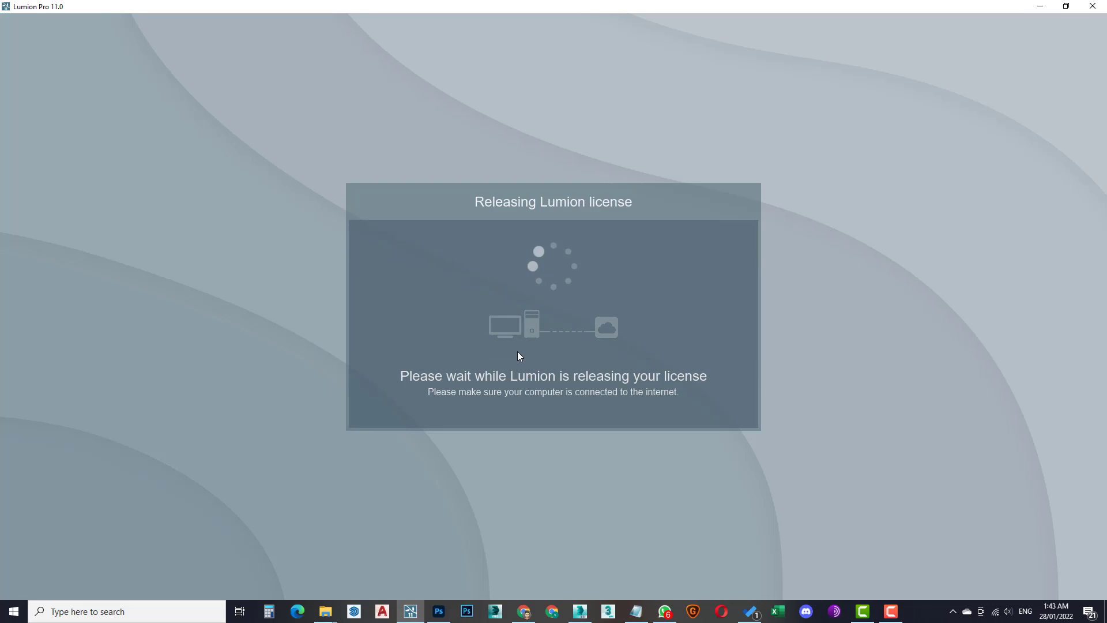
pyautogui.moveTo(320, 619)
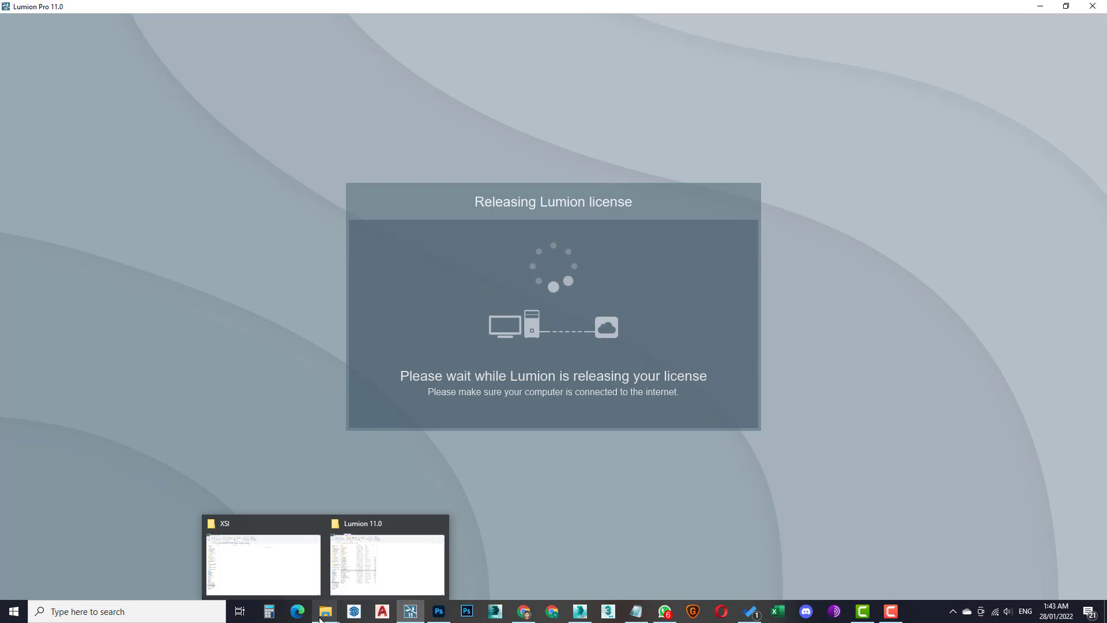
pyautogui.click(386, 556)
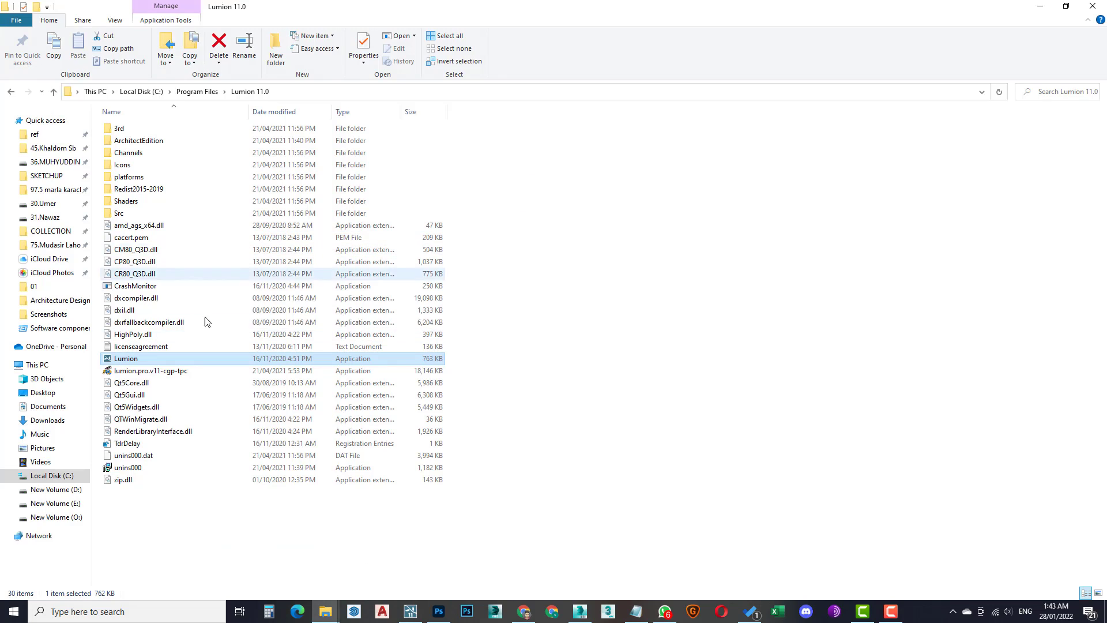
# - Create a new folder named "Lumion 11" in the Documents folder and switch back to Lumion
pyautogui.click(70, 408)
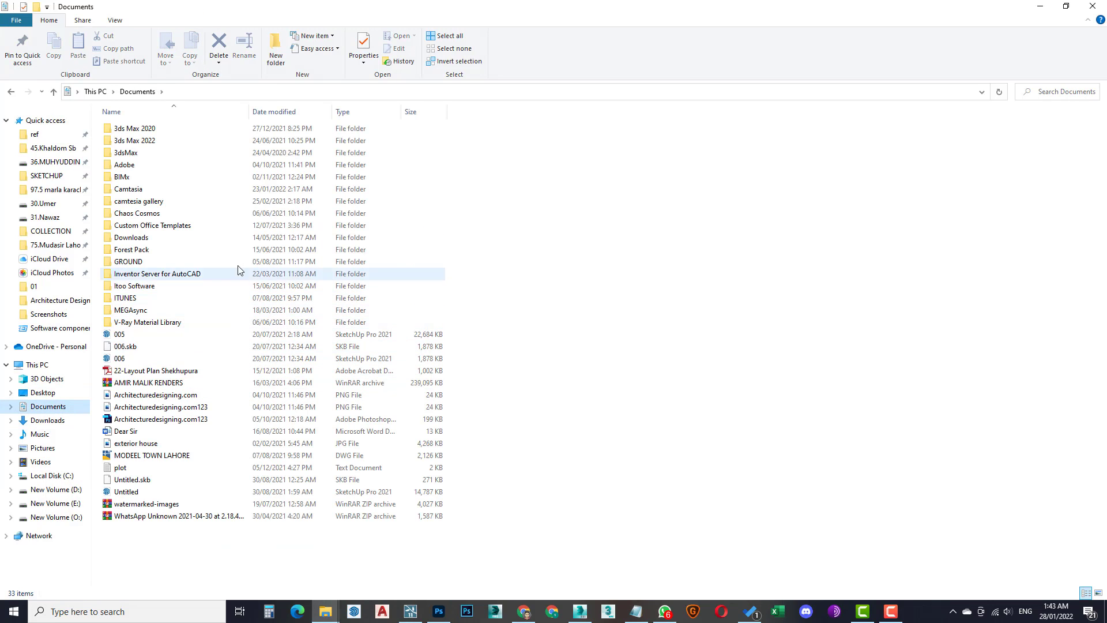
pyautogui.rightClick(574, 287)
pyautogui.moveTo(615, 426)
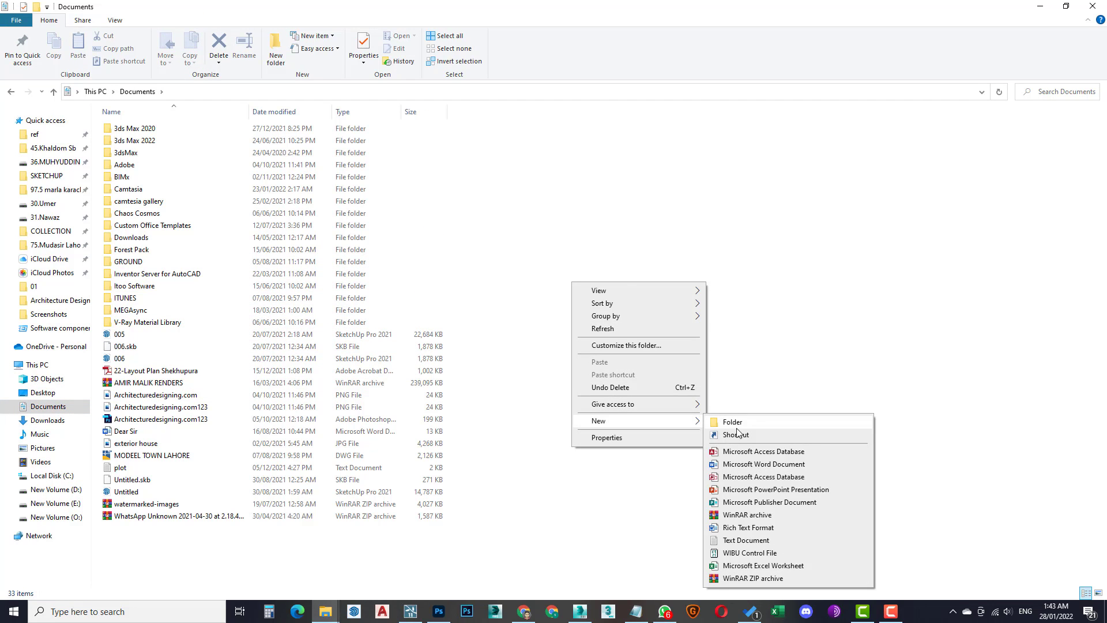
pyautogui.click(735, 424)
pyautogui.write('Lumion 11')
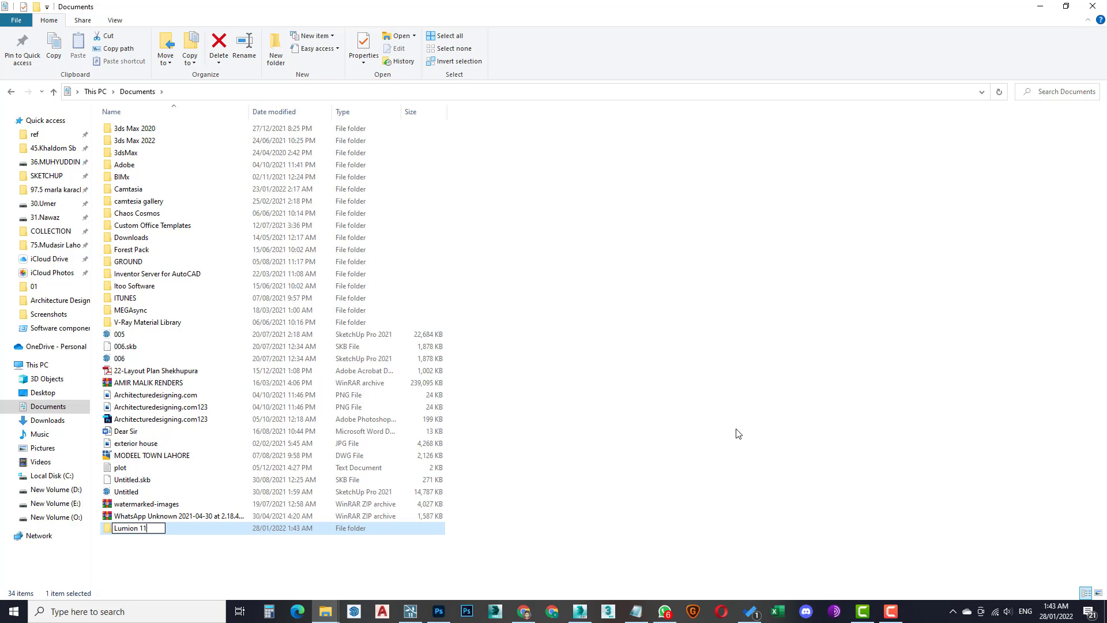
pyautogui.press('Return')
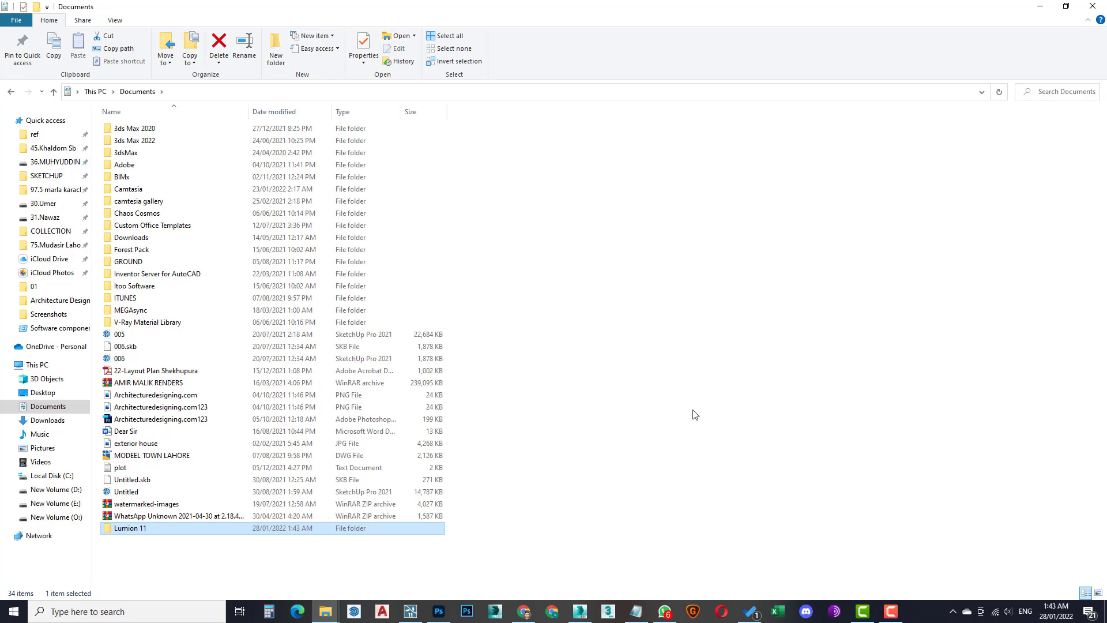
pyautogui.click(675, 95)
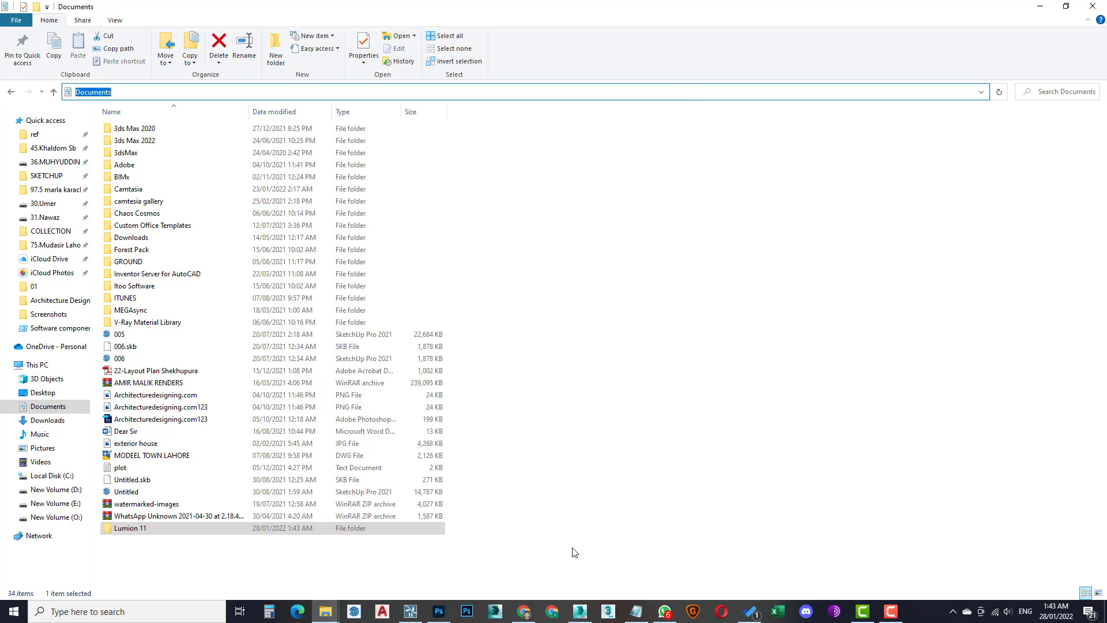
pyautogui.click(414, 612)
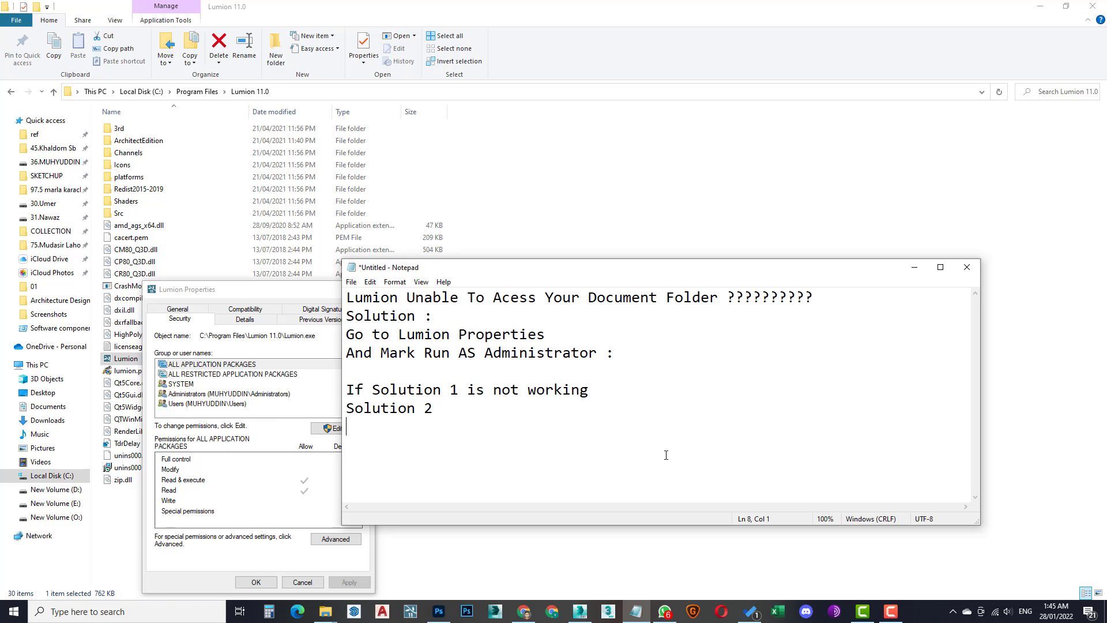
# - Add the lines "Go to lumion properties", "Security" and "and make full control" under Solution 2 in the Notepad note
pyautogui.write('Go to lumion properties ')
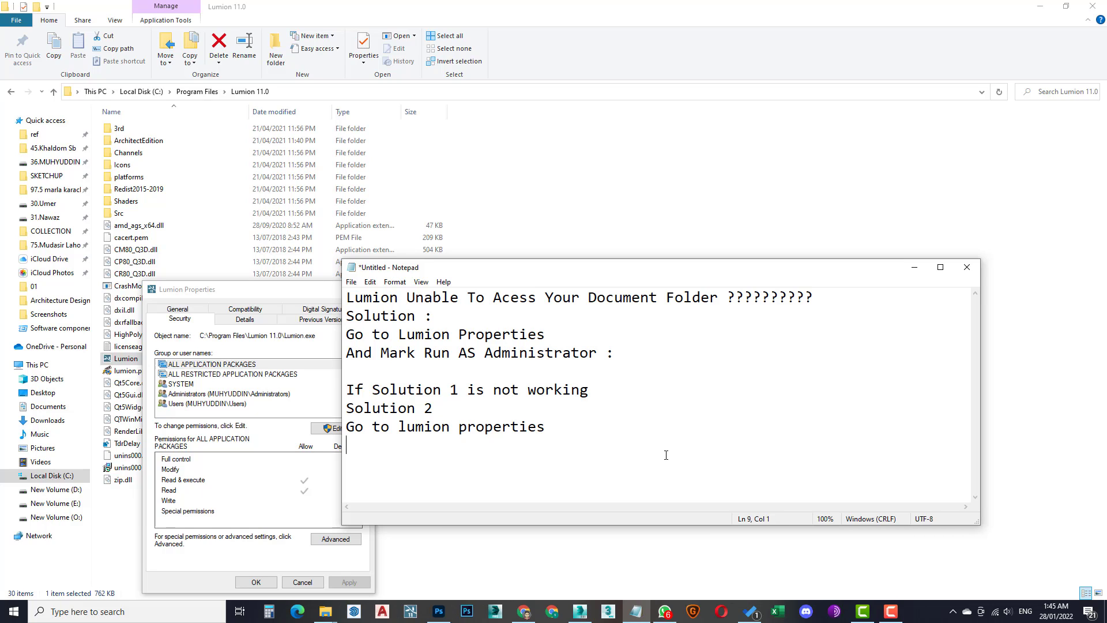
pyautogui.write('Security')
pyautogui.press('Return')
pyautogui.write('and')
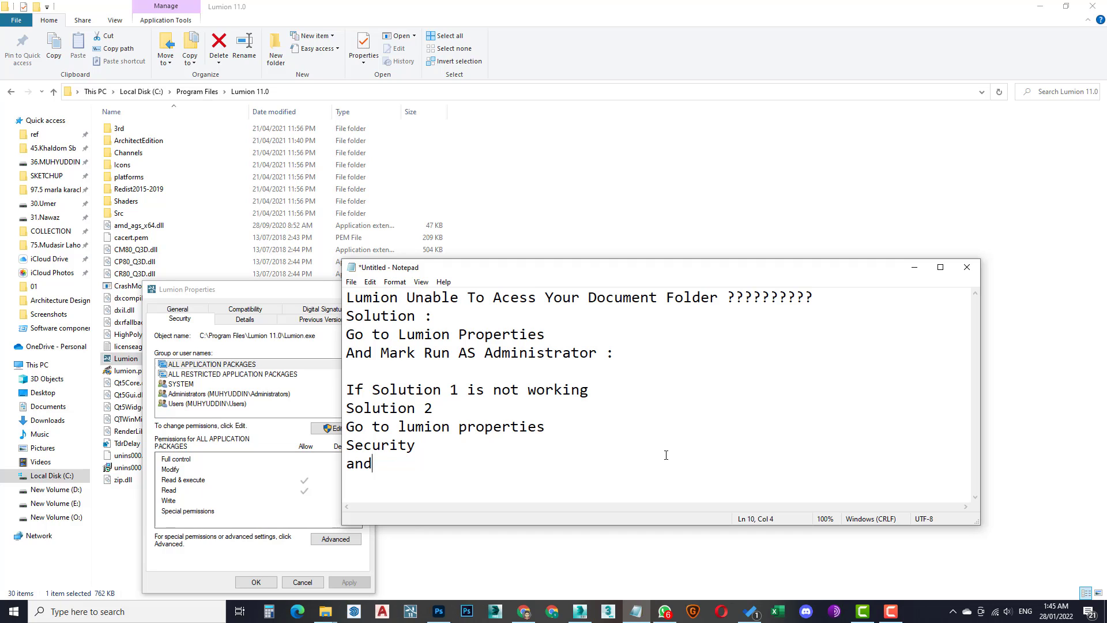
pyautogui.write(' make full control')
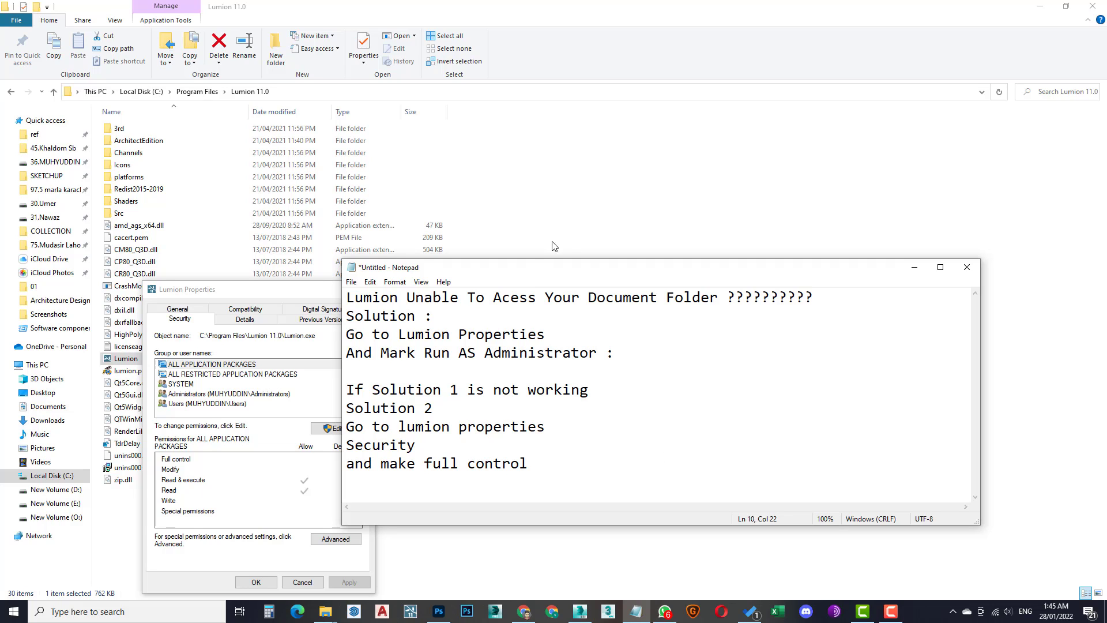
pyautogui.click(233, 292)
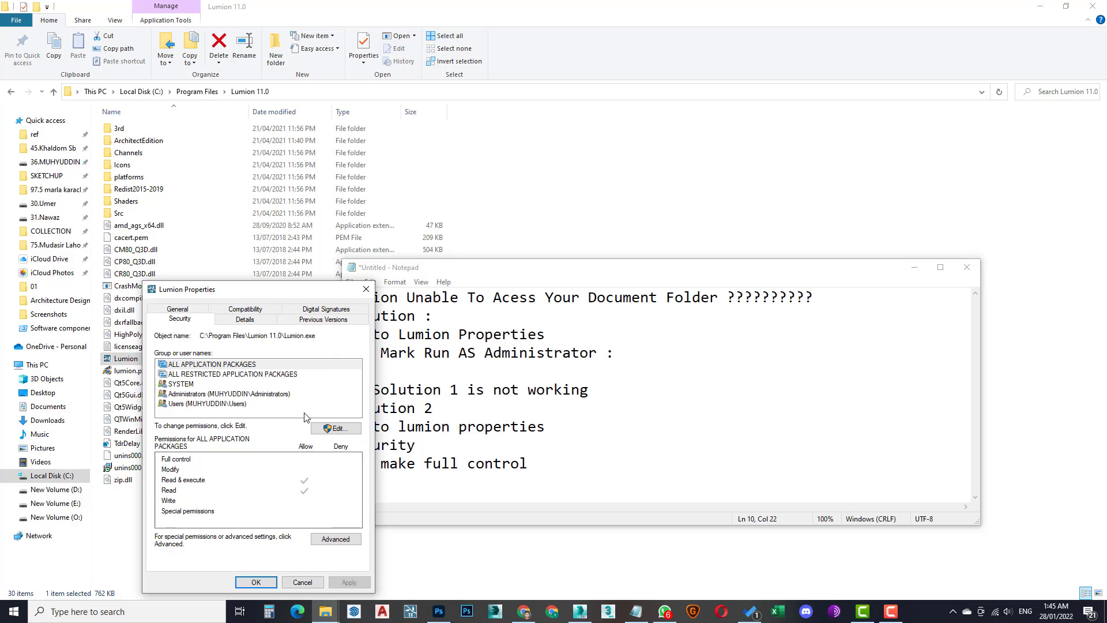
pyautogui.click(228, 394)
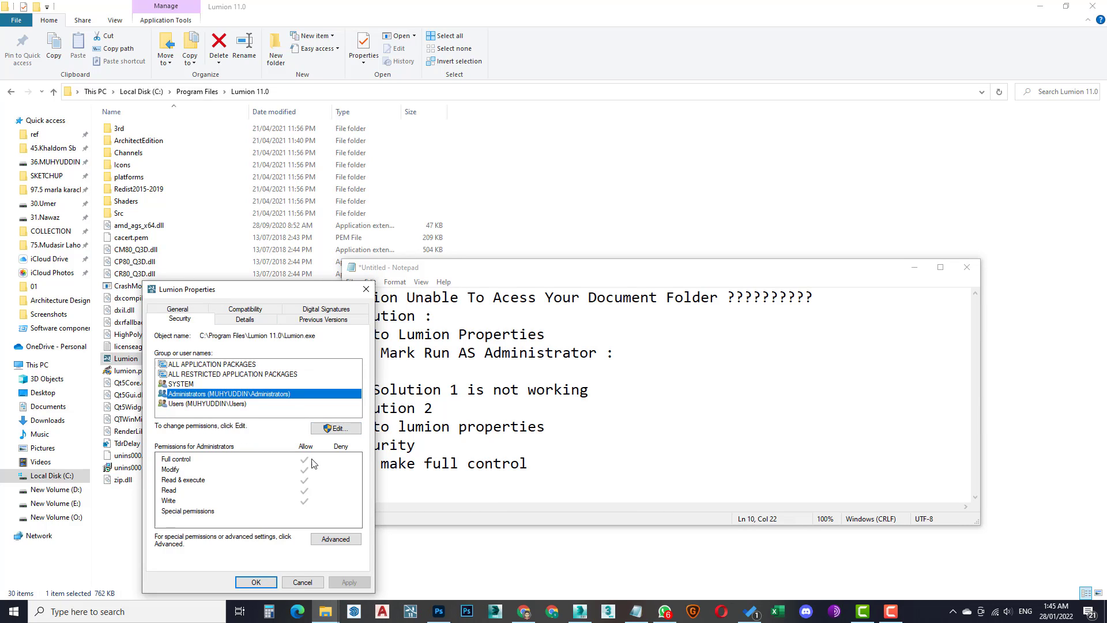
pyautogui.click(337, 539)
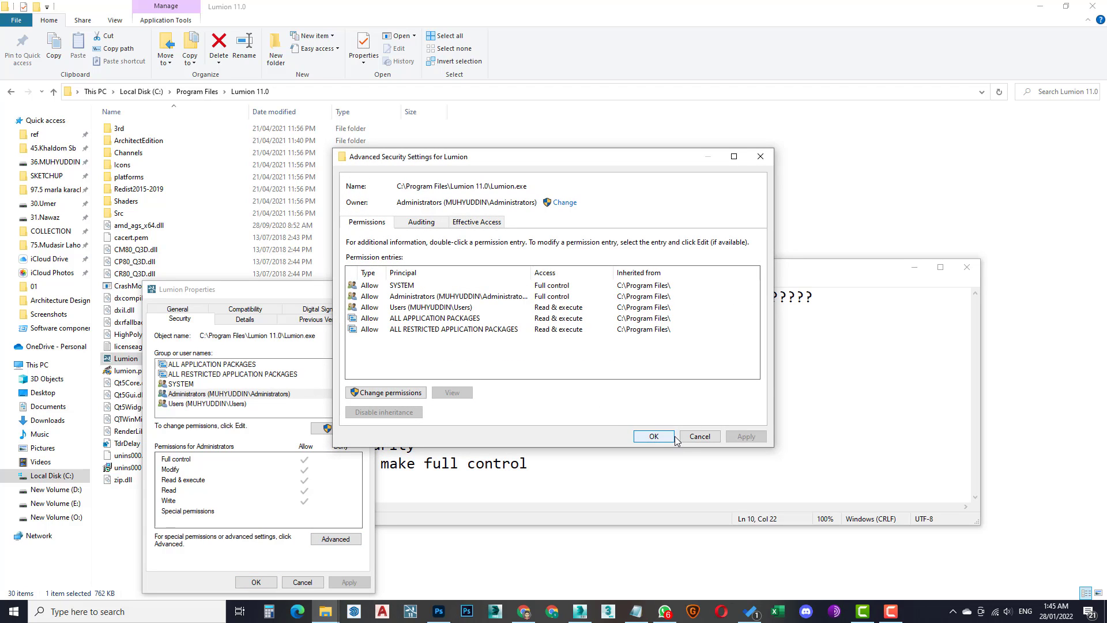
pyautogui.click(473, 308)
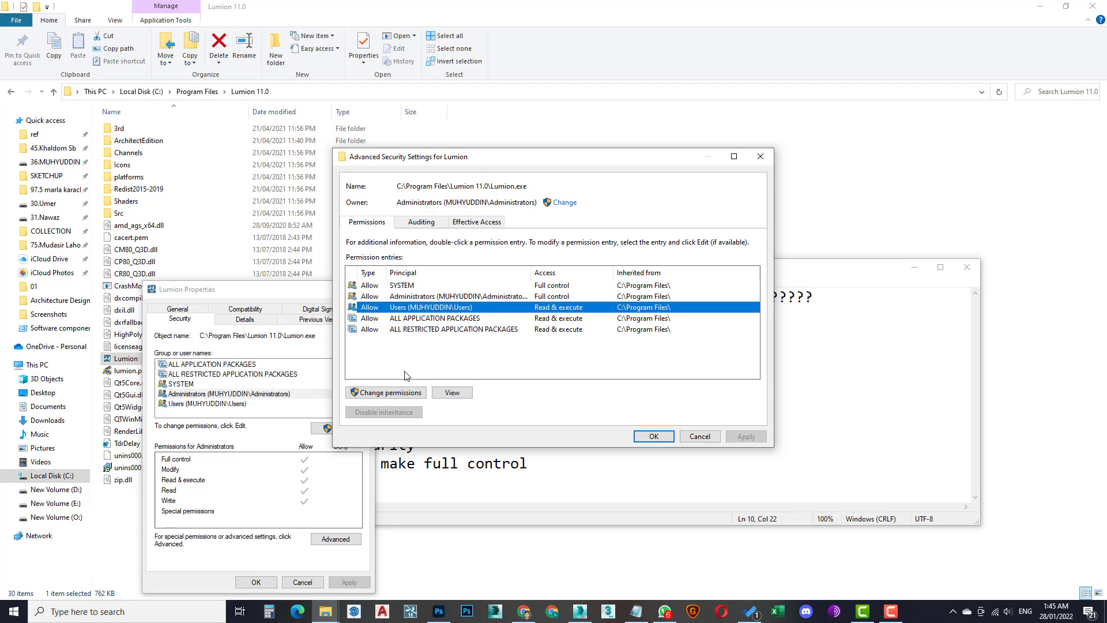
pyautogui.click(400, 394)
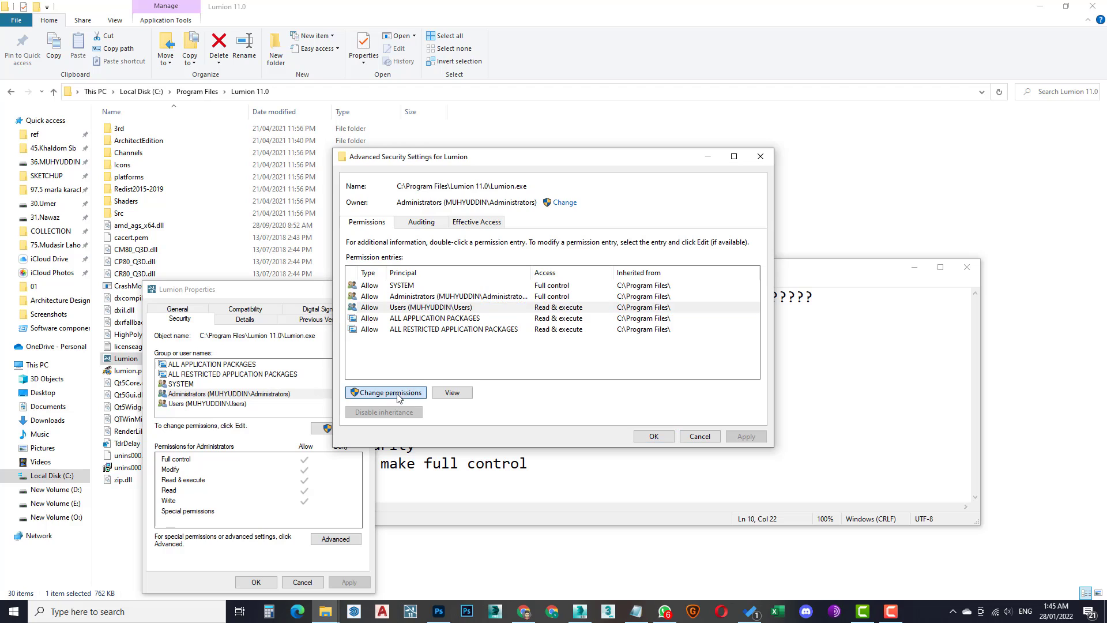
pyautogui.click(554, 310)
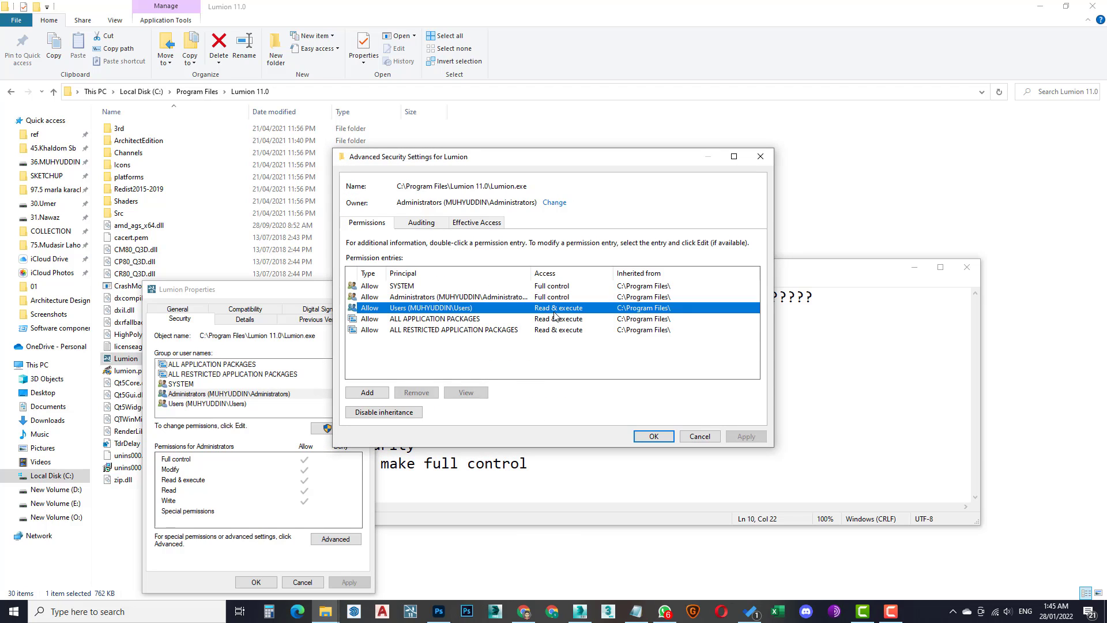
pyautogui.click(367, 392)
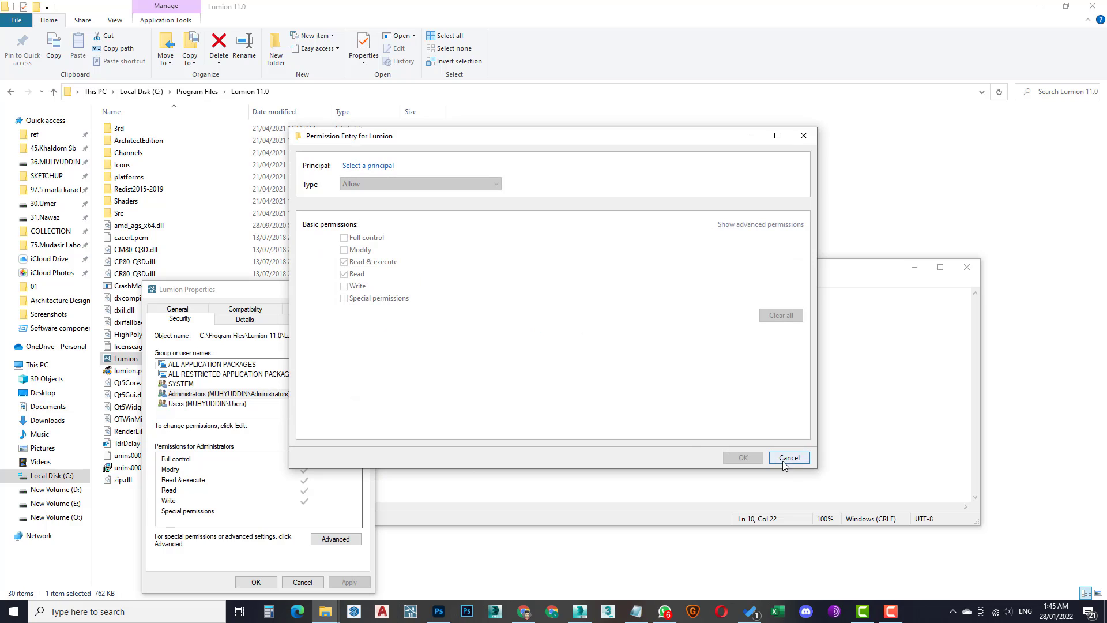
pyautogui.click(789, 457)
pyautogui.click(557, 309)
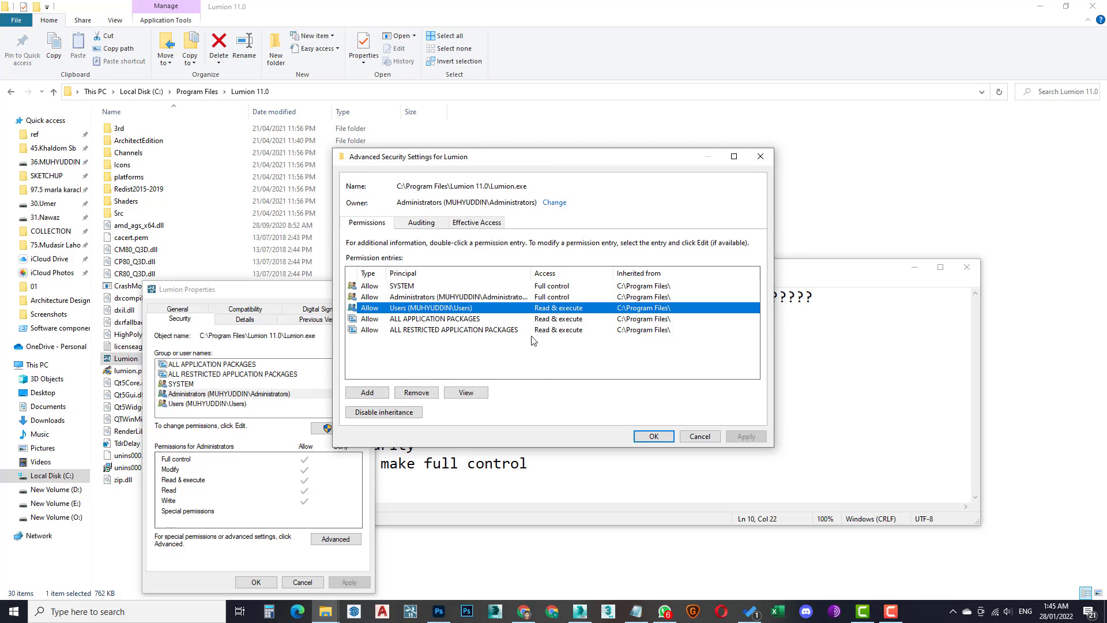
pyautogui.click(700, 436)
# - Allow full control and modify permissions on Lumion for ALL APPLICATION PACKAGES and save the properties
pyautogui.click(345, 429)
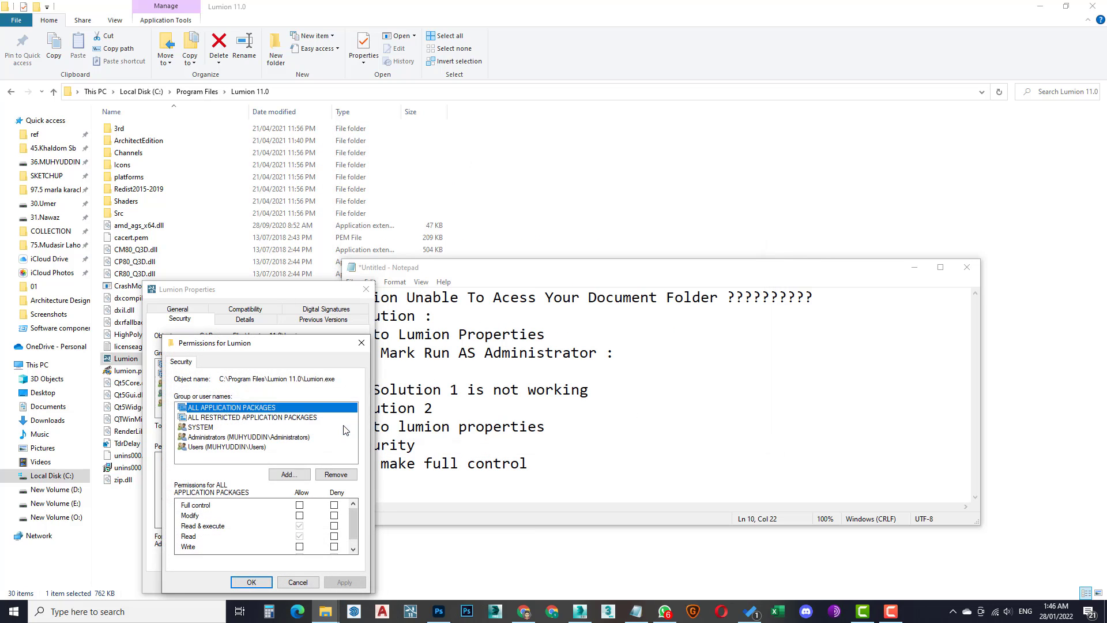
pyautogui.click(299, 515)
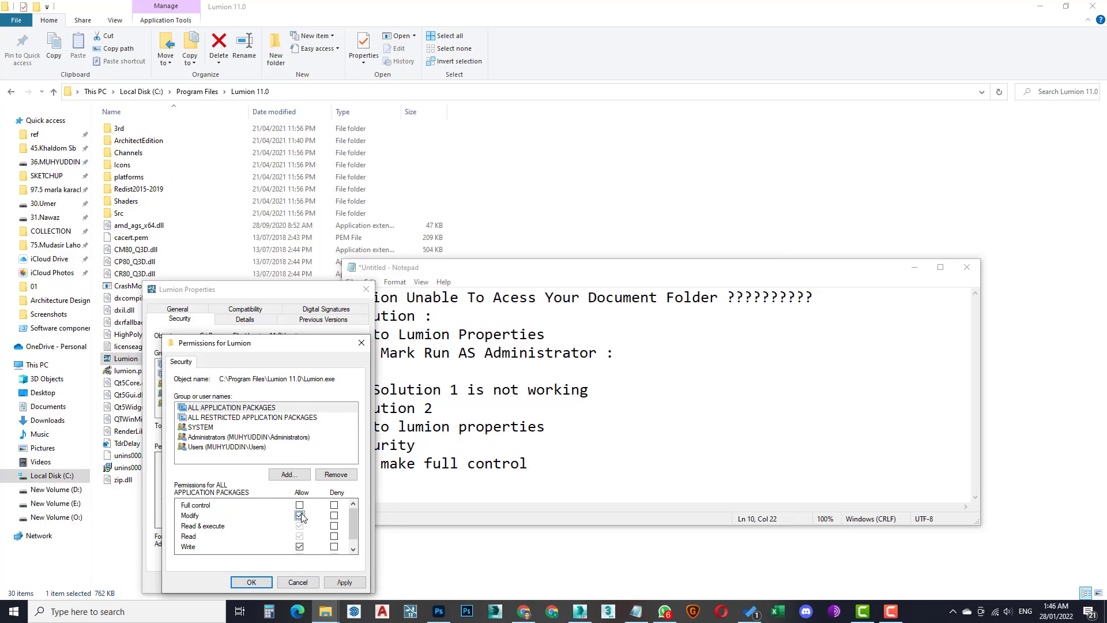
pyautogui.click(300, 505)
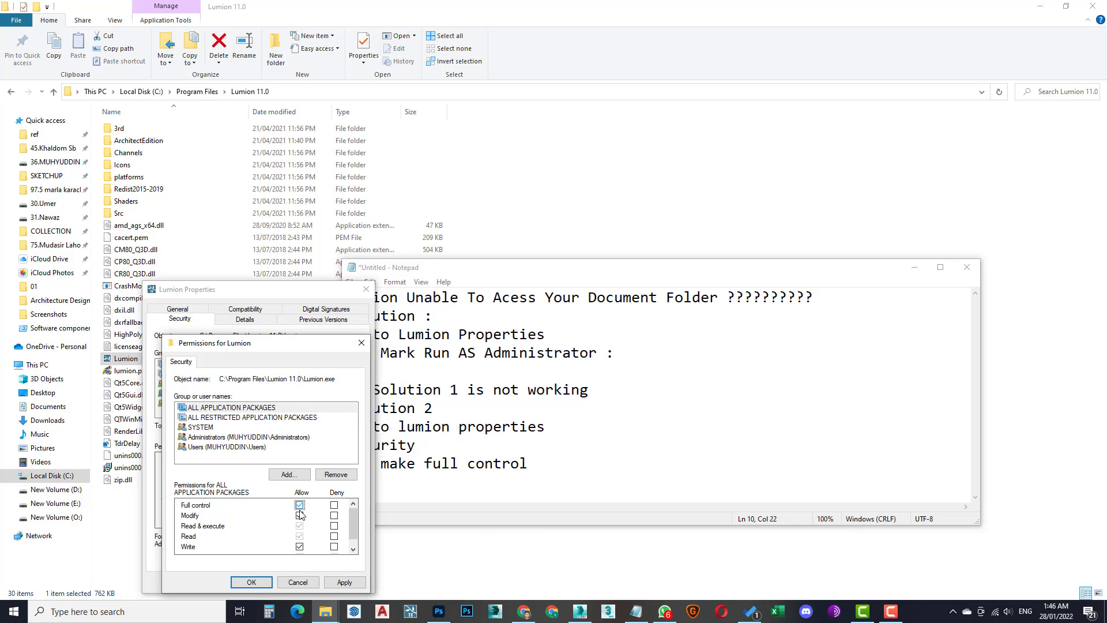
pyautogui.click(252, 582)
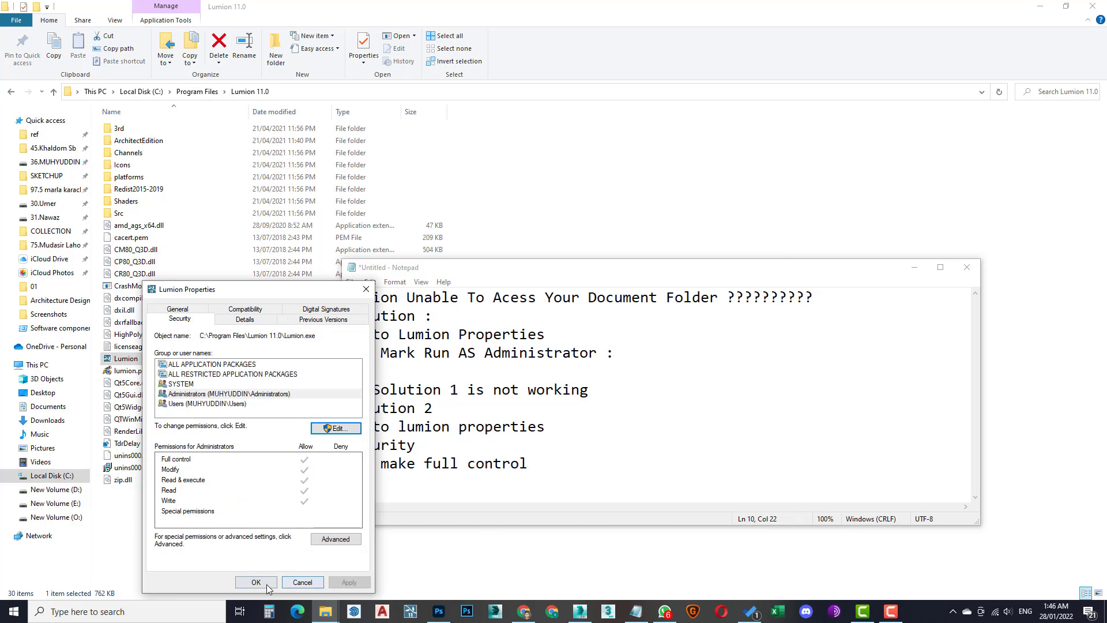
pyautogui.click(255, 582)
# - Reopen Lumion's properties and review the security permissions of each listed group and user
pyautogui.rightClick(243, 358)
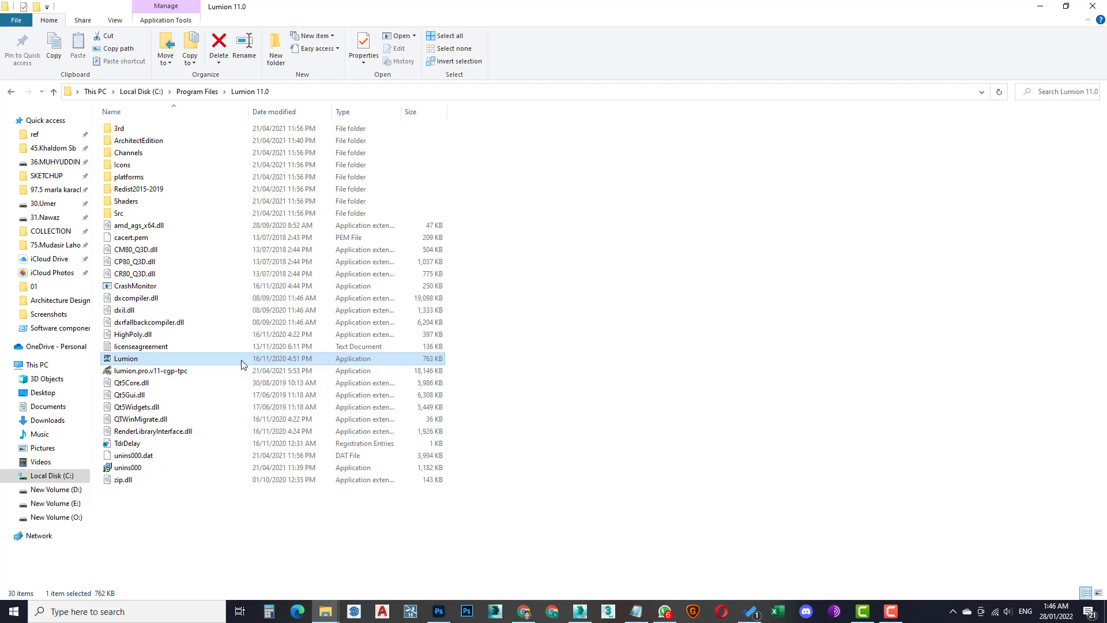
pyautogui.click(276, 587)
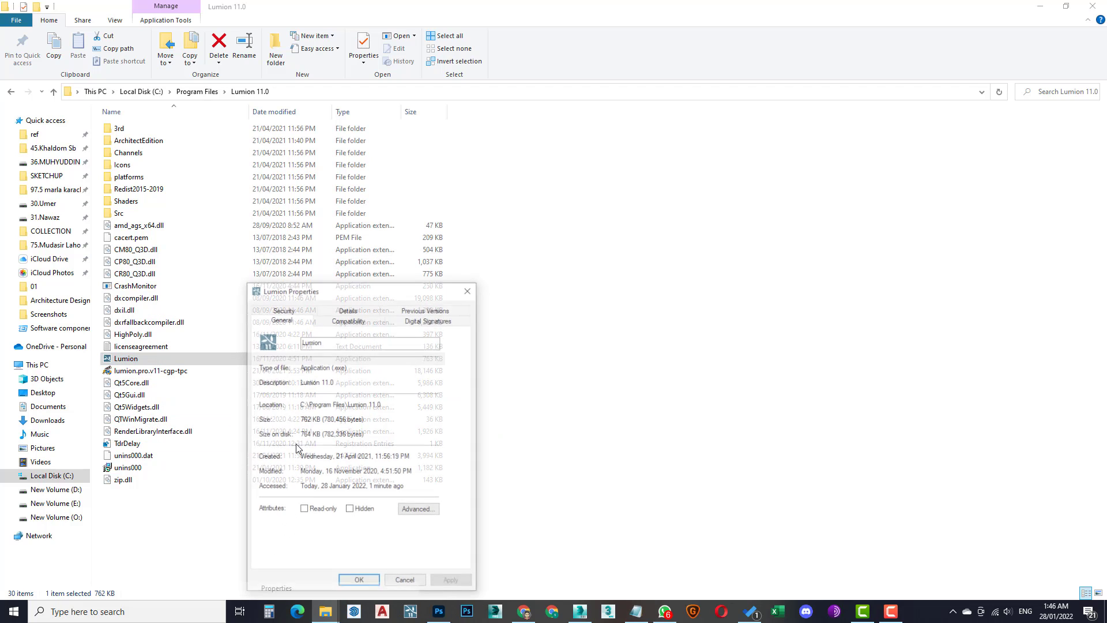
pyautogui.click(348, 311)
pyautogui.click(293, 320)
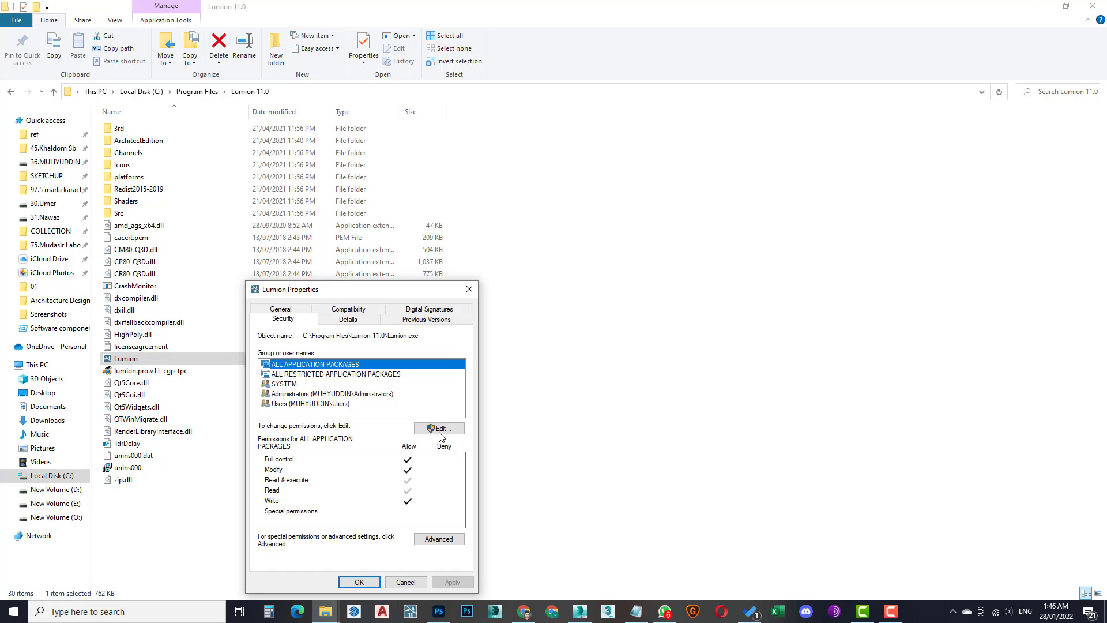
pyautogui.click(386, 375)
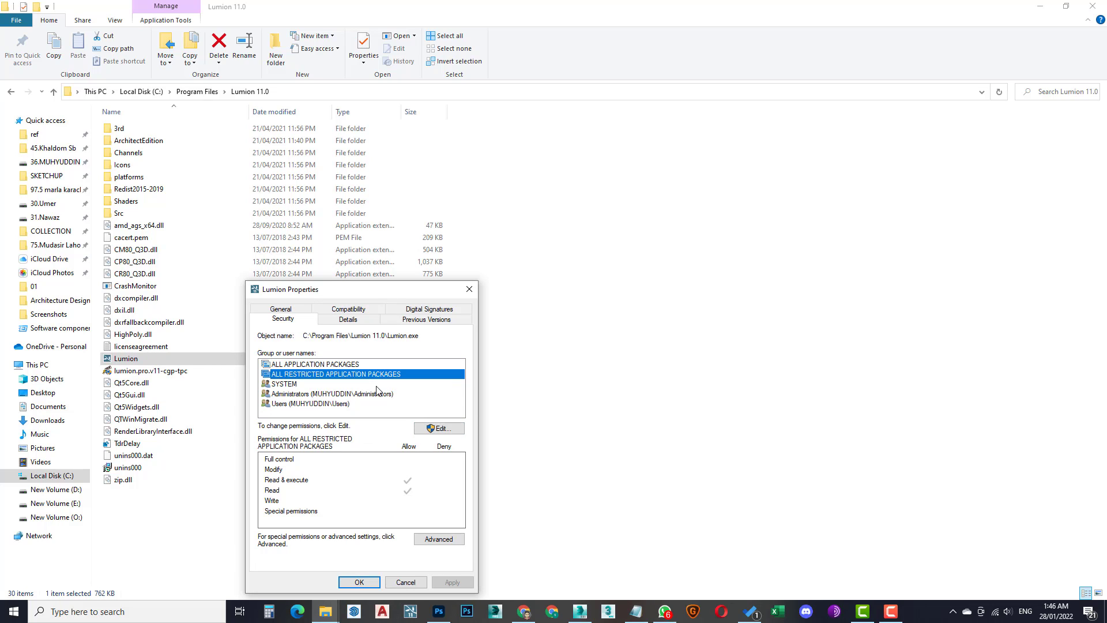
pyautogui.click(371, 384)
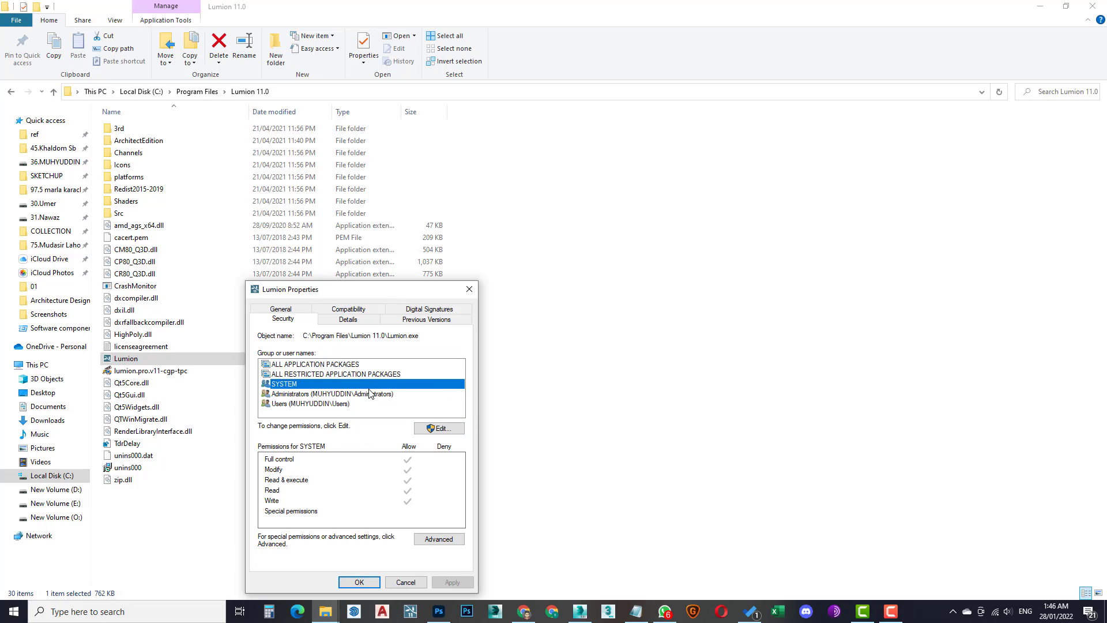
pyautogui.click(369, 393)
pyautogui.click(365, 403)
pyautogui.click(370, 394)
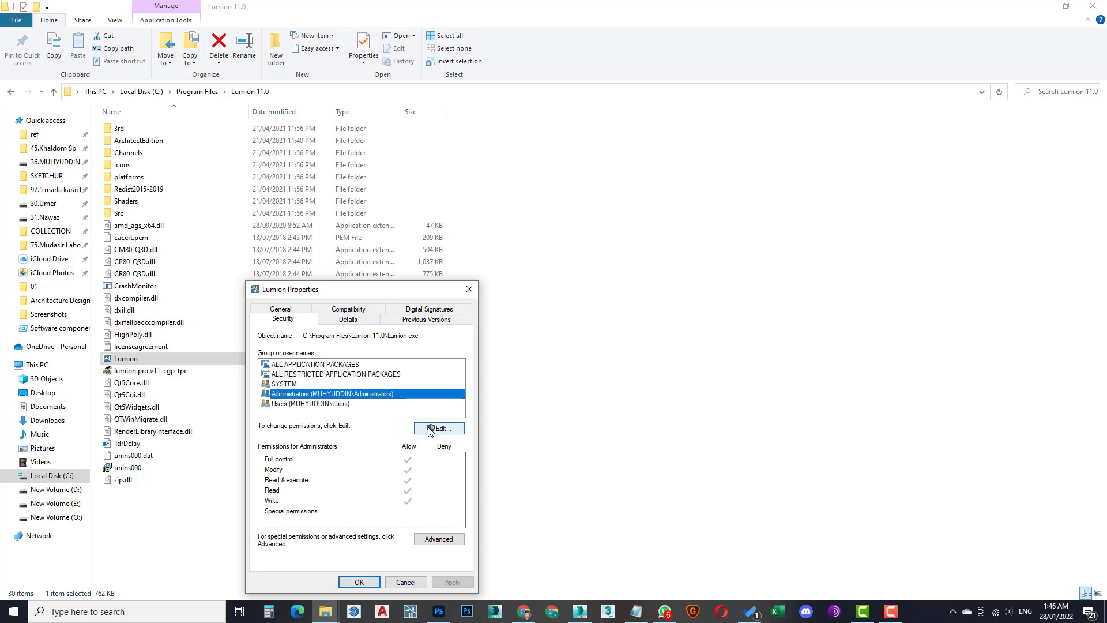
pyautogui.click(348, 403)
# - Check the full list of editable permissions for ALL APPLICATION PACKAGES and close Lumion's properties
pyautogui.click(437, 428)
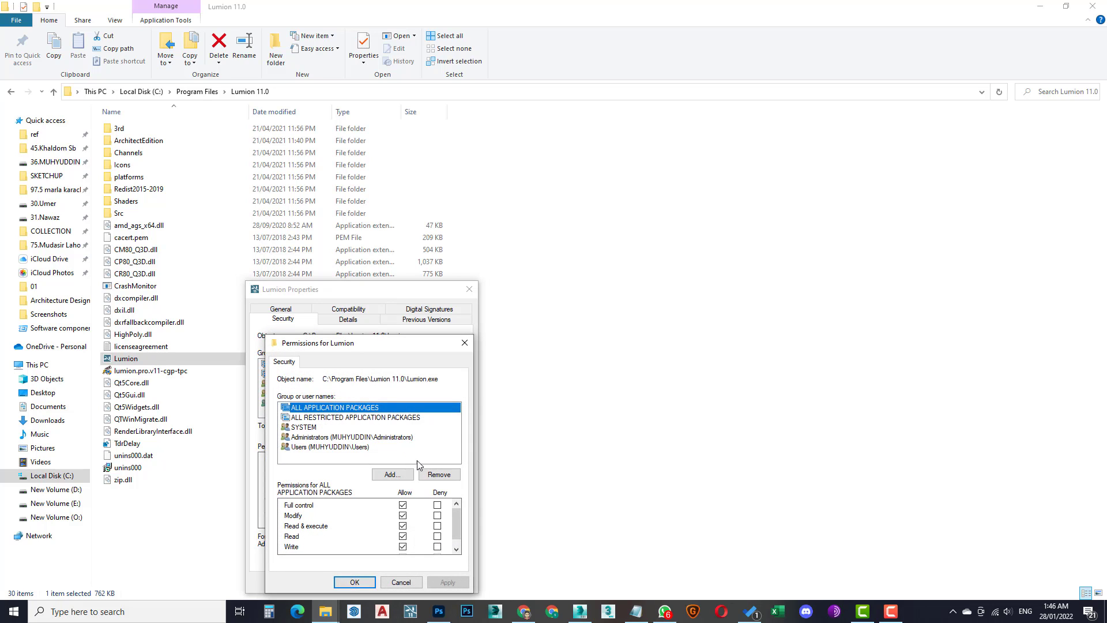
pyautogui.scroll(-1, 385, 544)
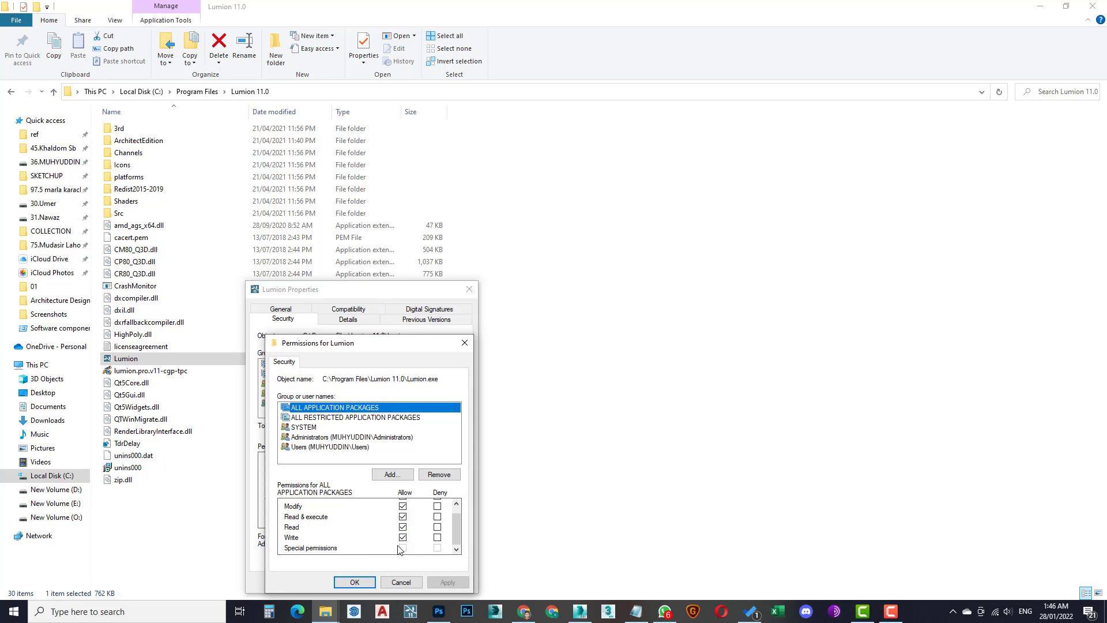
pyautogui.click(365, 580)
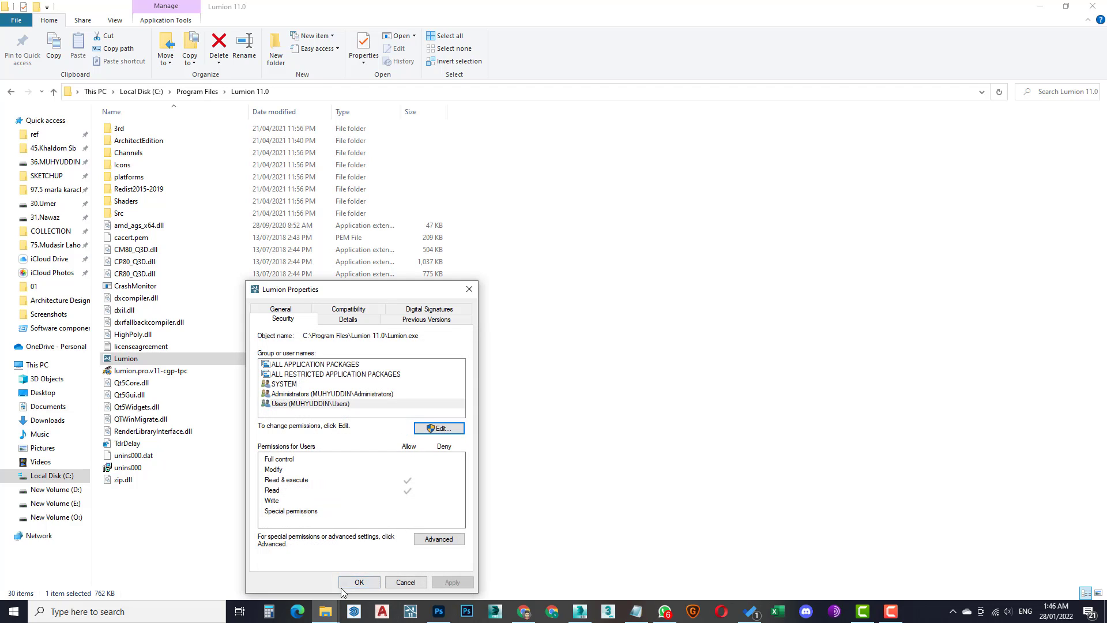
pyautogui.click(349, 581)
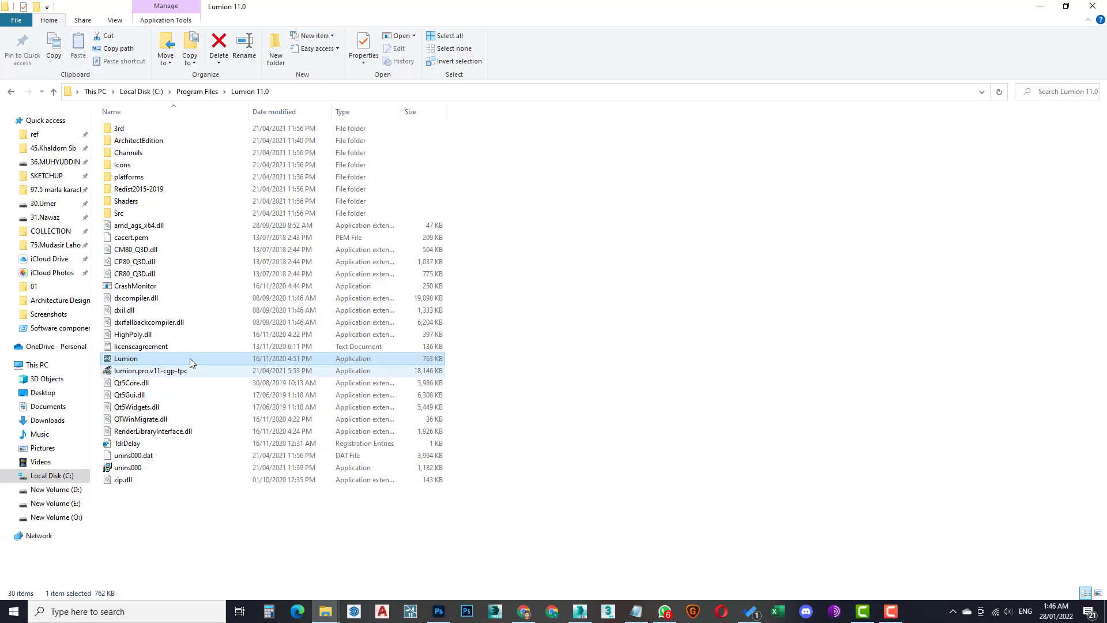
# - Relaunch Lumion from its program folder
pyautogui.doubleClick(126, 358)
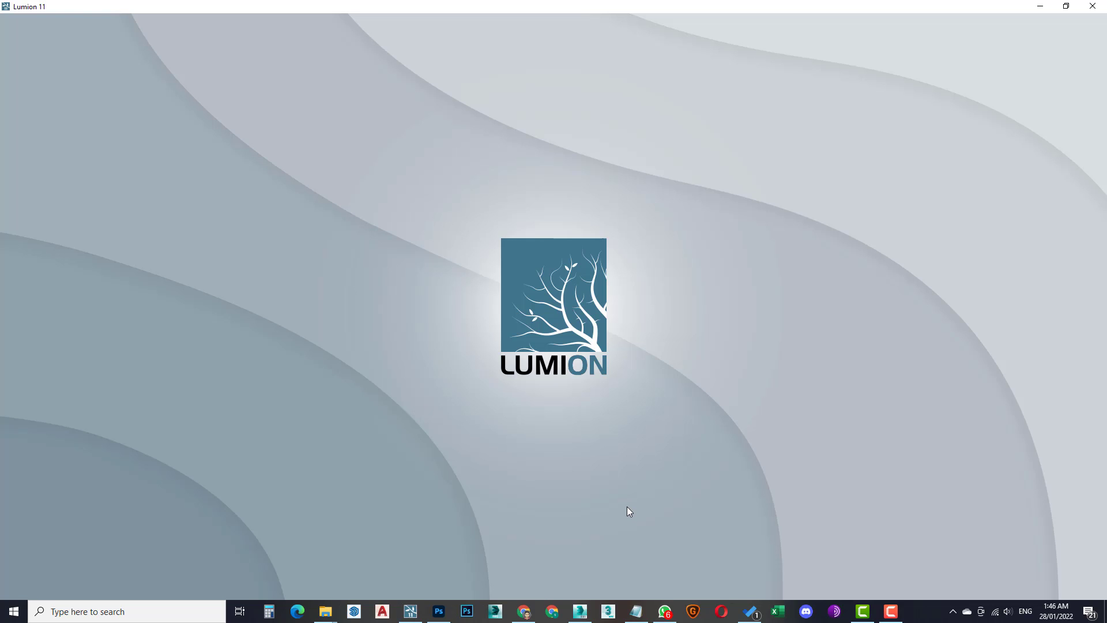
pyautogui.click(635, 611)
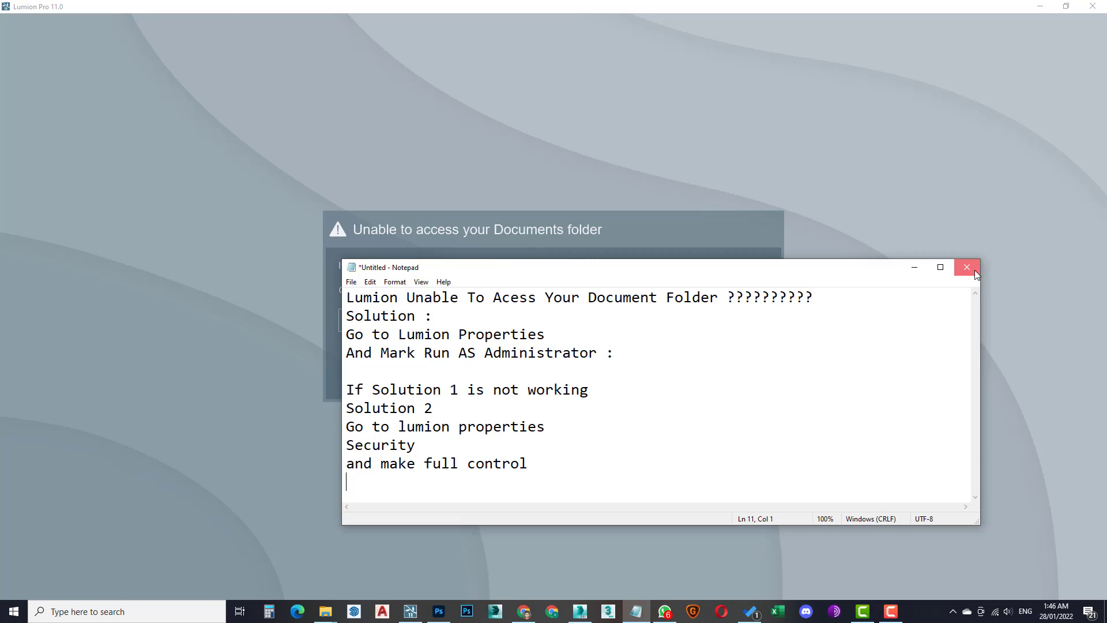
pyautogui.click(974, 270)
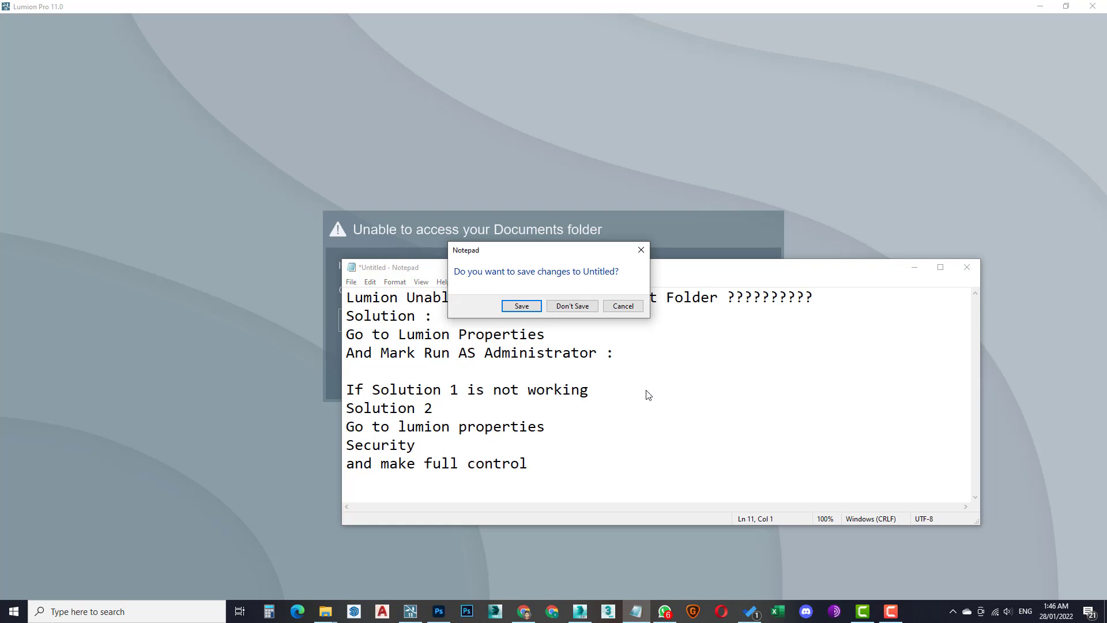
pyautogui.click(622, 306)
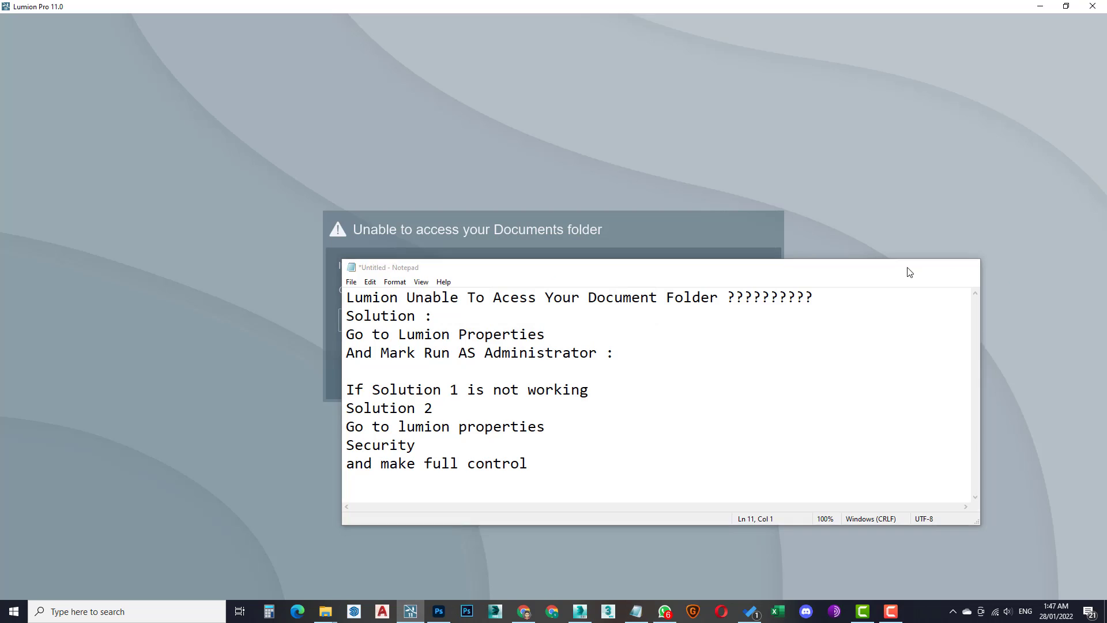
pyautogui.click(914, 267)
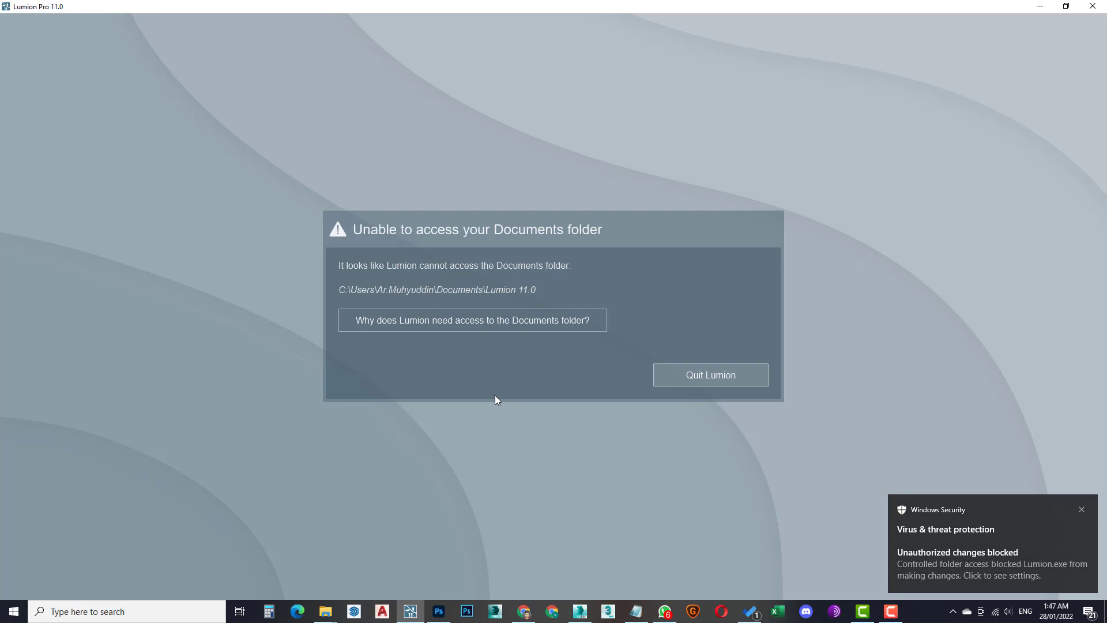
# - Open the blocked-access notification for Lumion.exe, allow the latest blocked item on the device, and minimise Windows Security
pyautogui.click(988, 561)
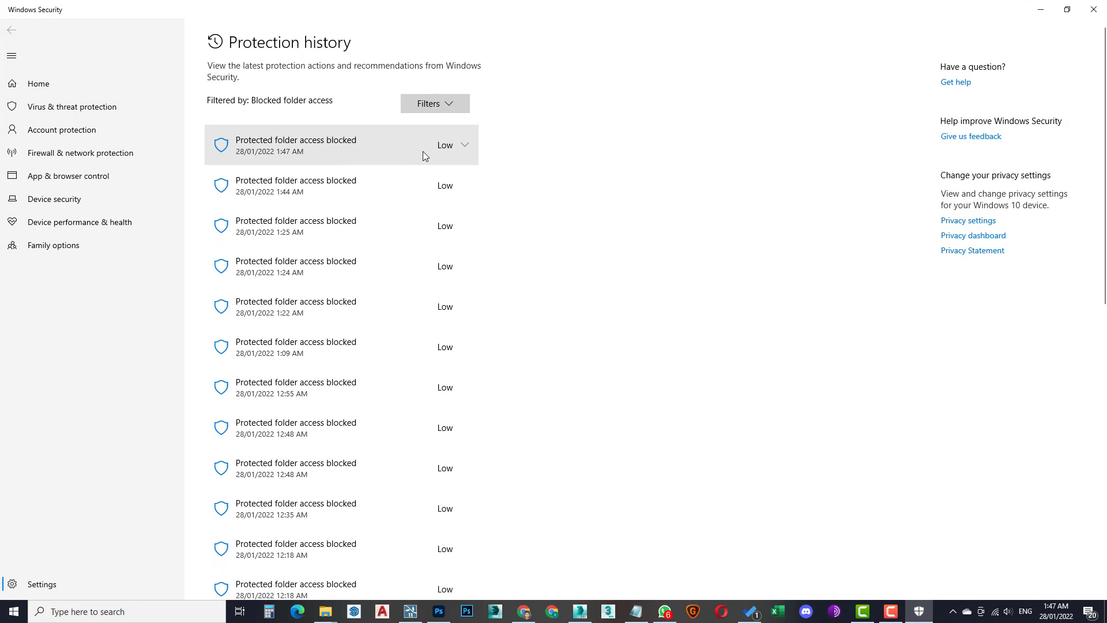
pyautogui.click(456, 148)
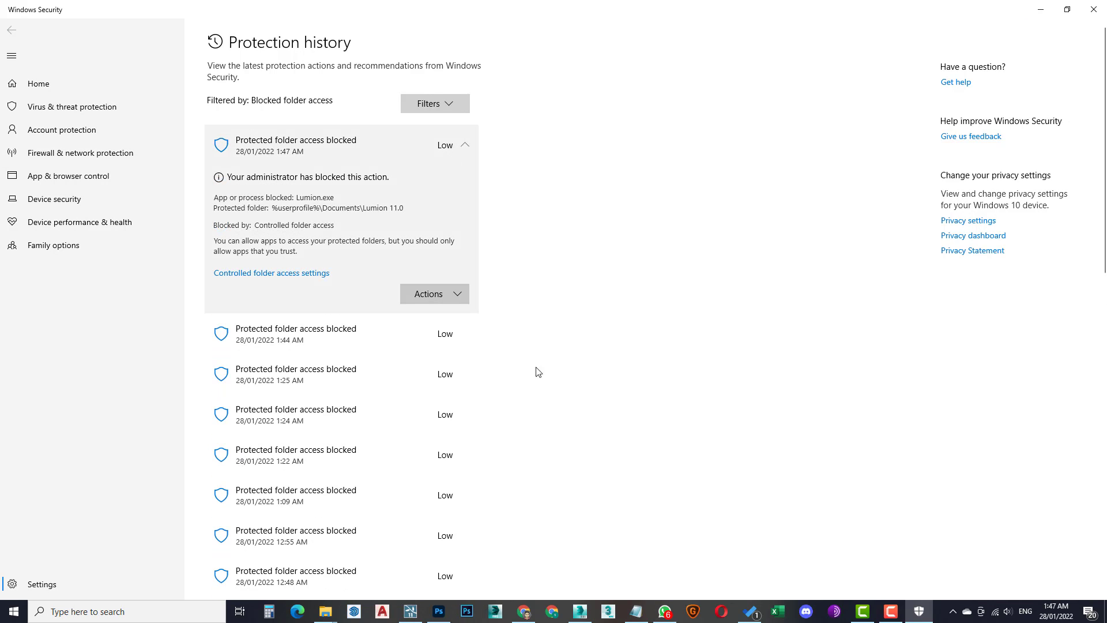
pyautogui.click(429, 294)
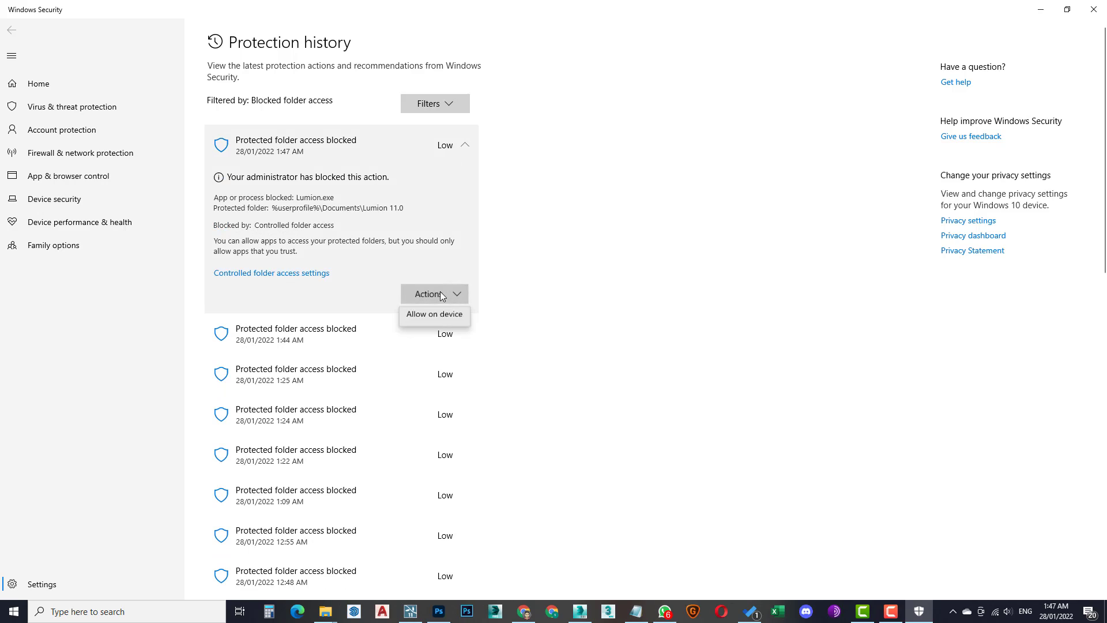
pyautogui.click(431, 322)
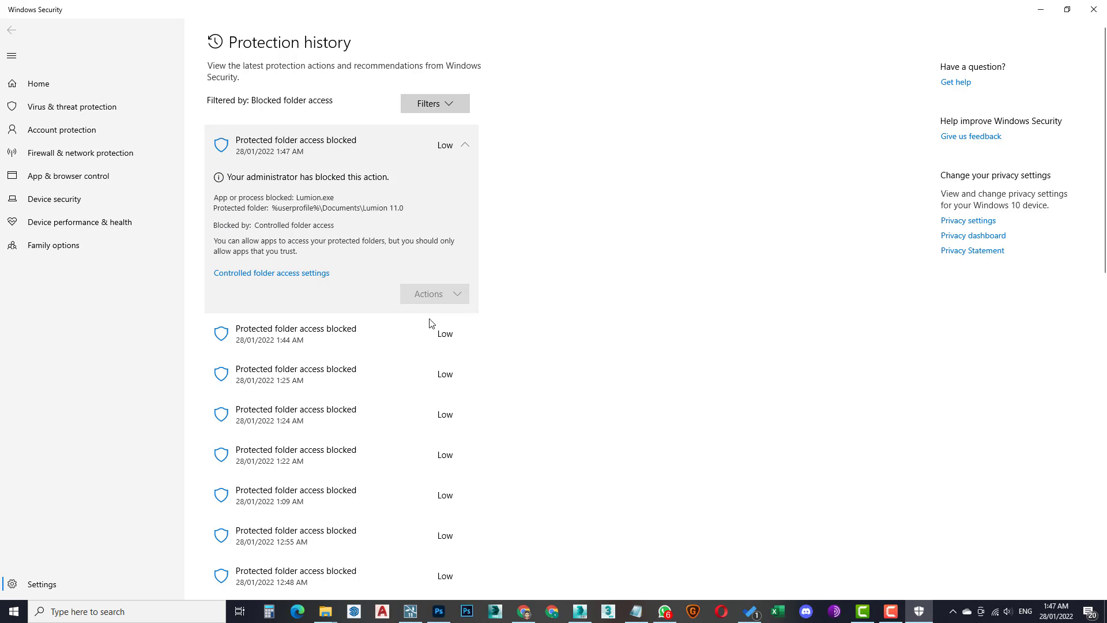
pyautogui.click(1041, 9)
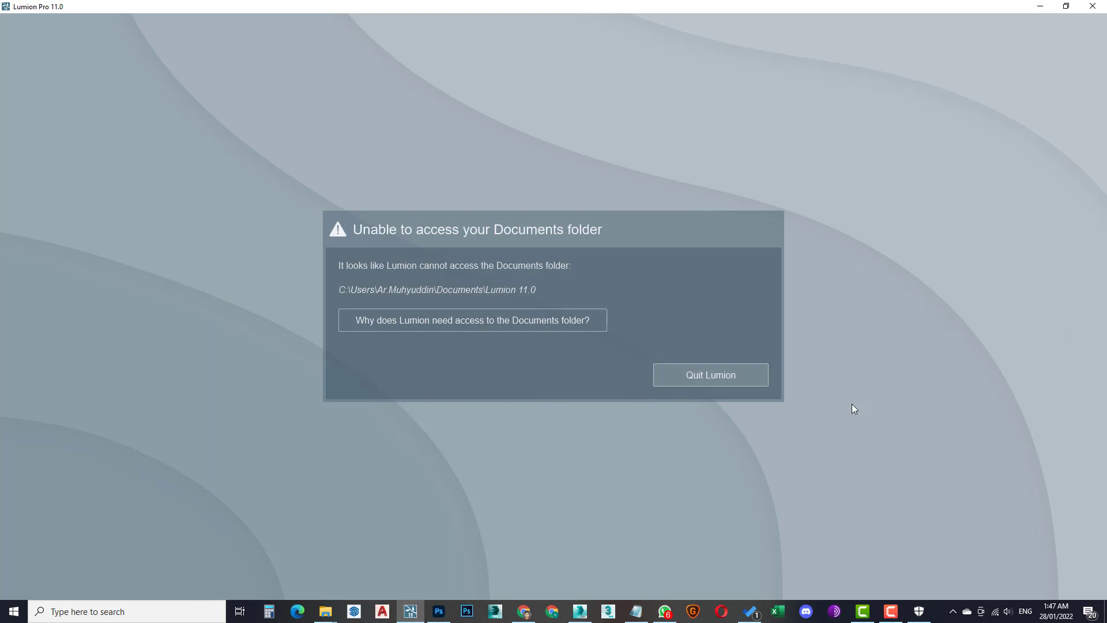
# - Bring back the Notepad notes and add a blank line before and after the "Solution 2" heading
pyautogui.click(636, 611)
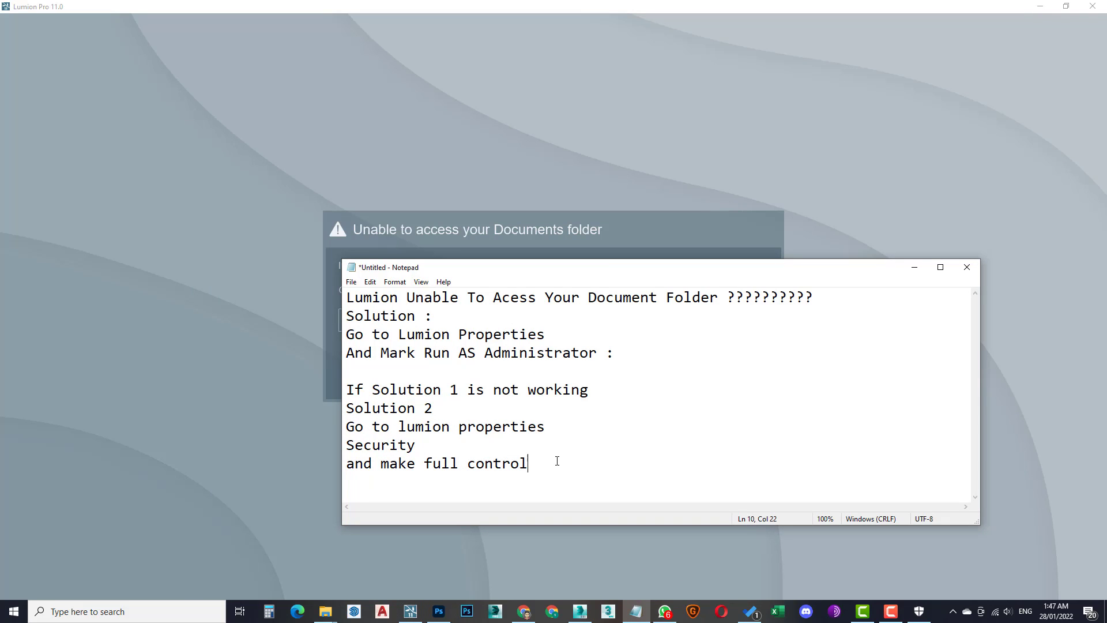
pyautogui.press('Return')
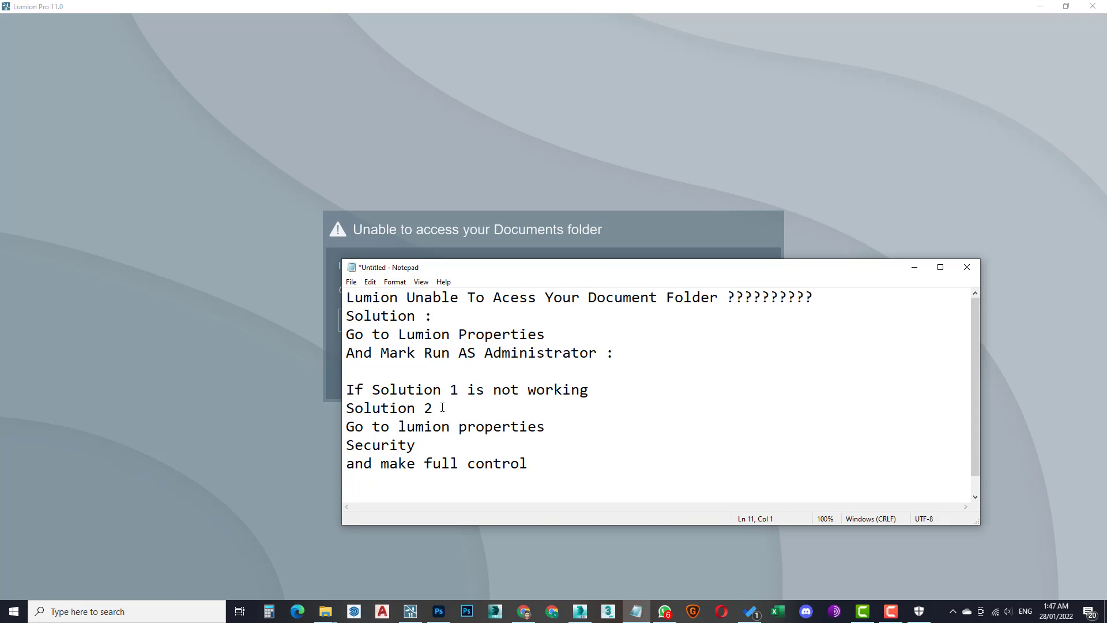
pyautogui.moveTo(442, 407); pyautogui.dragTo(330, 413)
pyautogui.click(423, 411)
pyautogui.moveTo(443, 406); pyautogui.dragTo(341, 408)
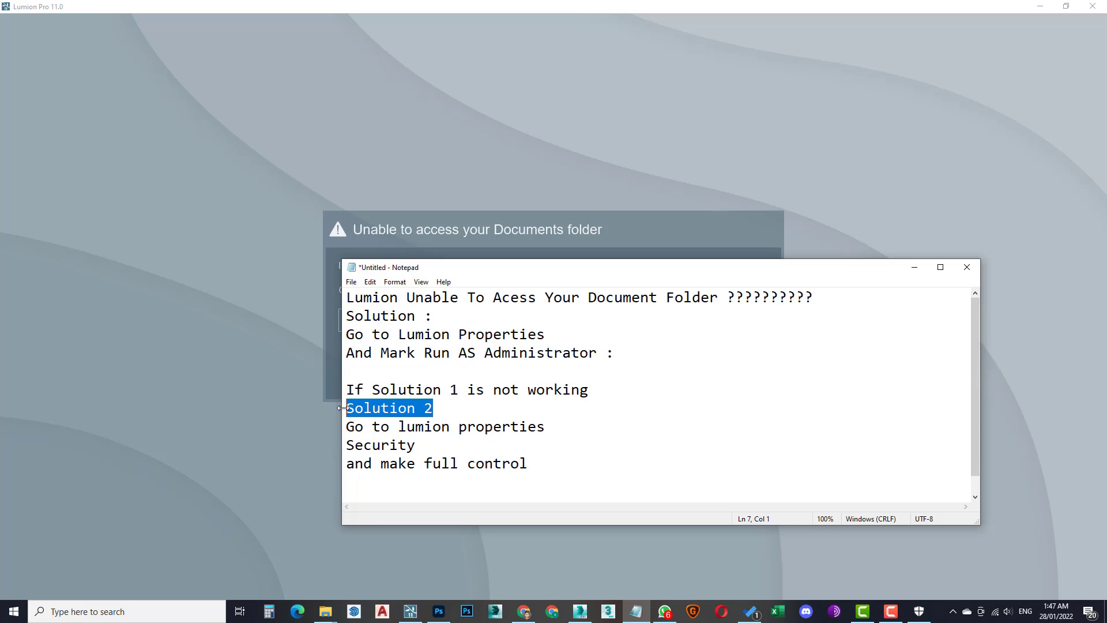
pyautogui.click(451, 411)
pyautogui.click(592, 382)
pyautogui.press('Return')
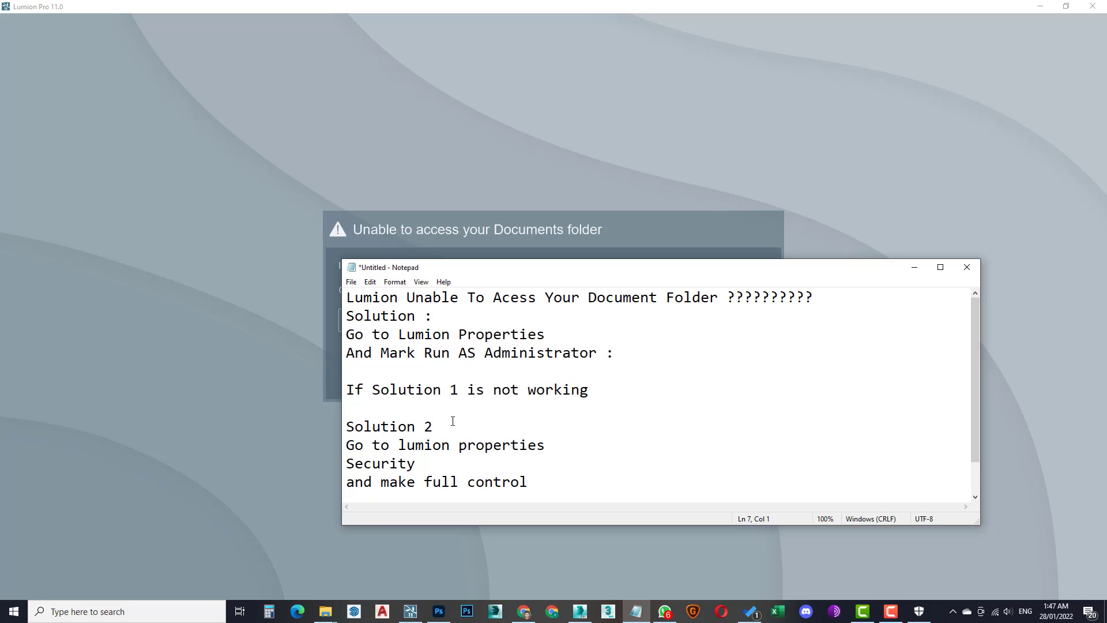
pyautogui.click(453, 421)
pyautogui.press('Return')
# - Add a "Solution 3" heading below the full-control line, with "Turn off Antivirus" as its instruction
pyautogui.scroll(-1, 544, 438)
pyautogui.click(542, 445)
pyautogui.press('Return')
pyautogui.press('Return')
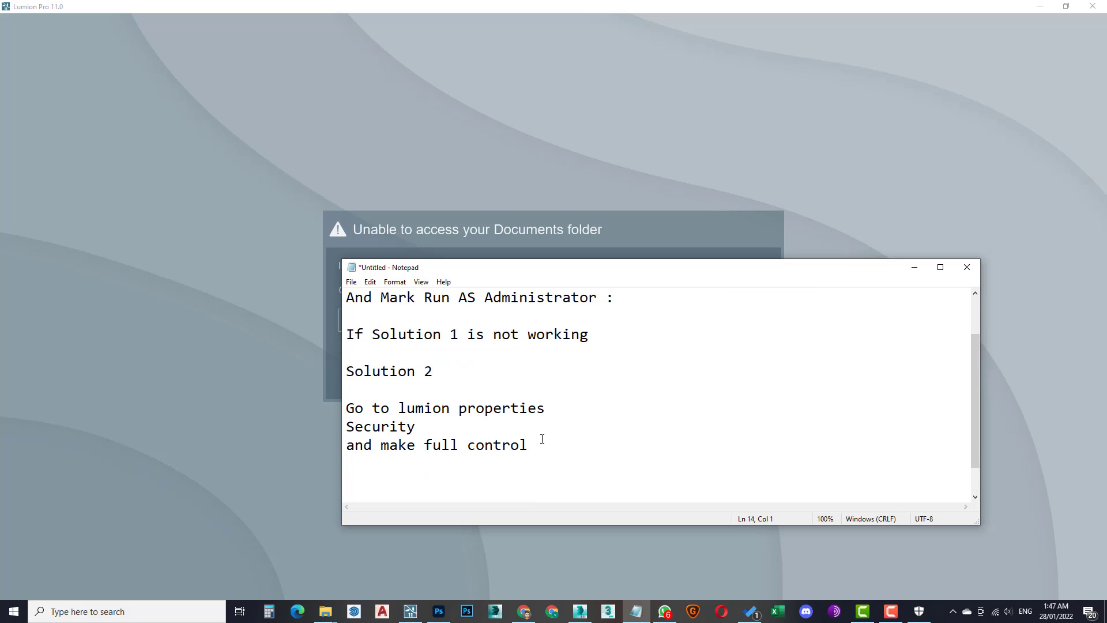
pyautogui.write('Solution 3')
pyautogui.press('Return')
pyautogui.press('Return')
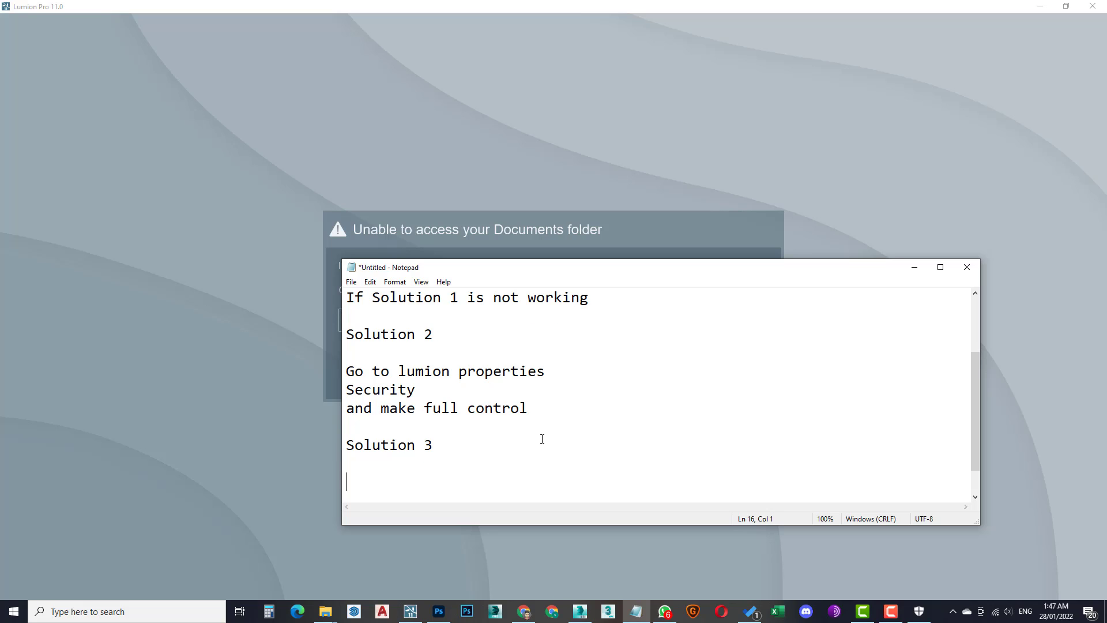
pyautogui.write('Turn off Antivirus')
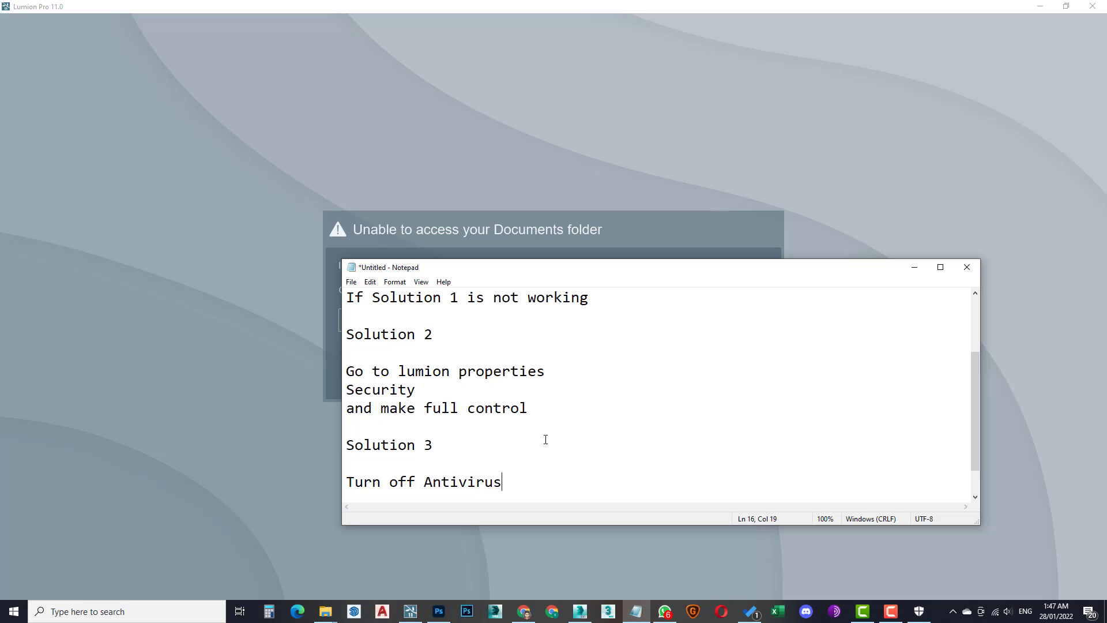
# - Close the Notepad notes without saving them
pyautogui.click(967, 267)
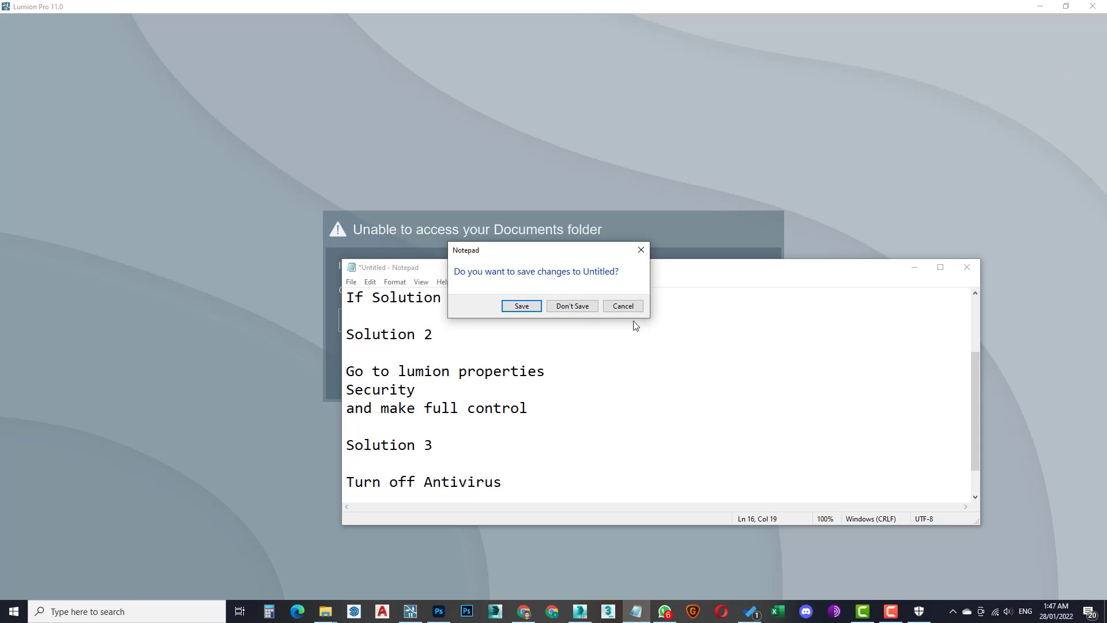
pyautogui.click(614, 307)
pyautogui.click(971, 270)
pyautogui.click(575, 307)
# - End the Lumion 11.0 task in Task Manager and close Task Manager
pyautogui.rightClick(934, 618)
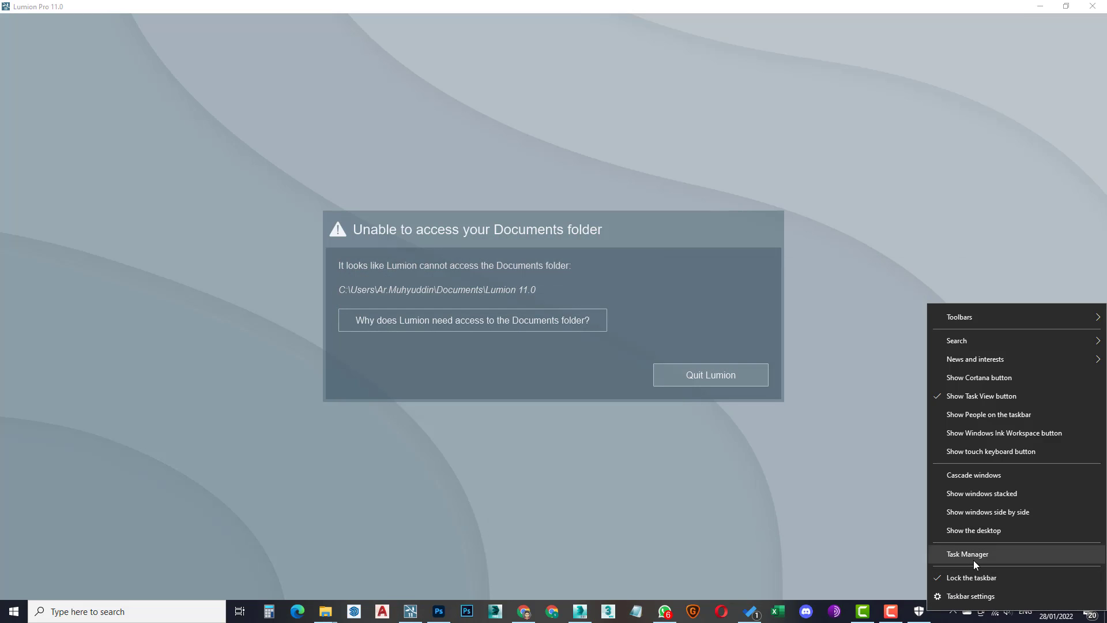
pyautogui.click(973, 560)
pyautogui.click(134, 142)
pyautogui.click(230, 248)
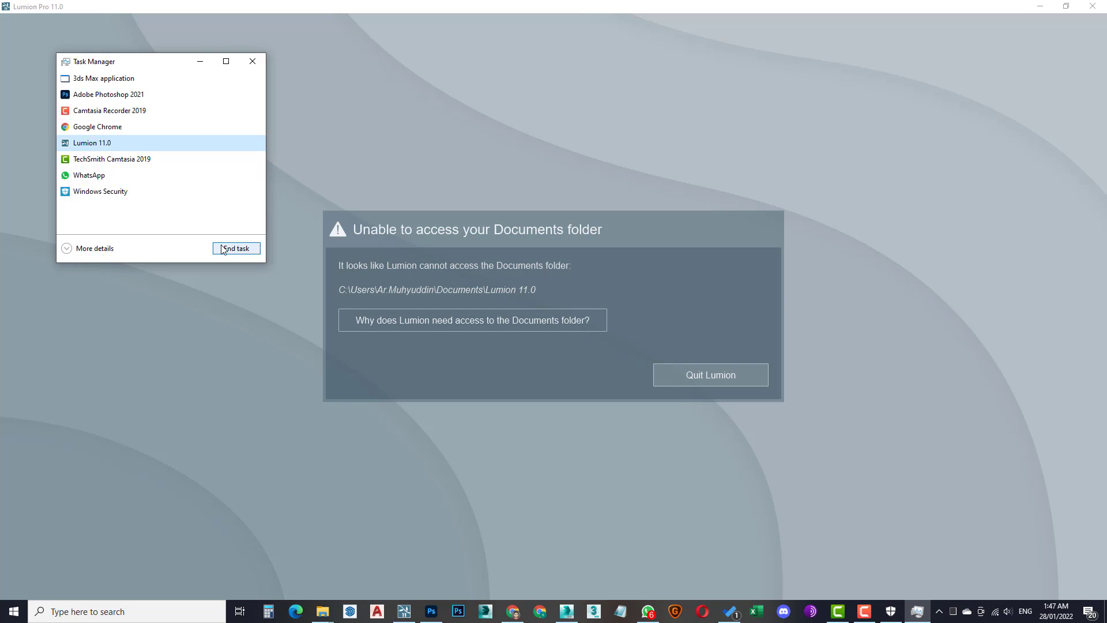
pyautogui.click(252, 61)
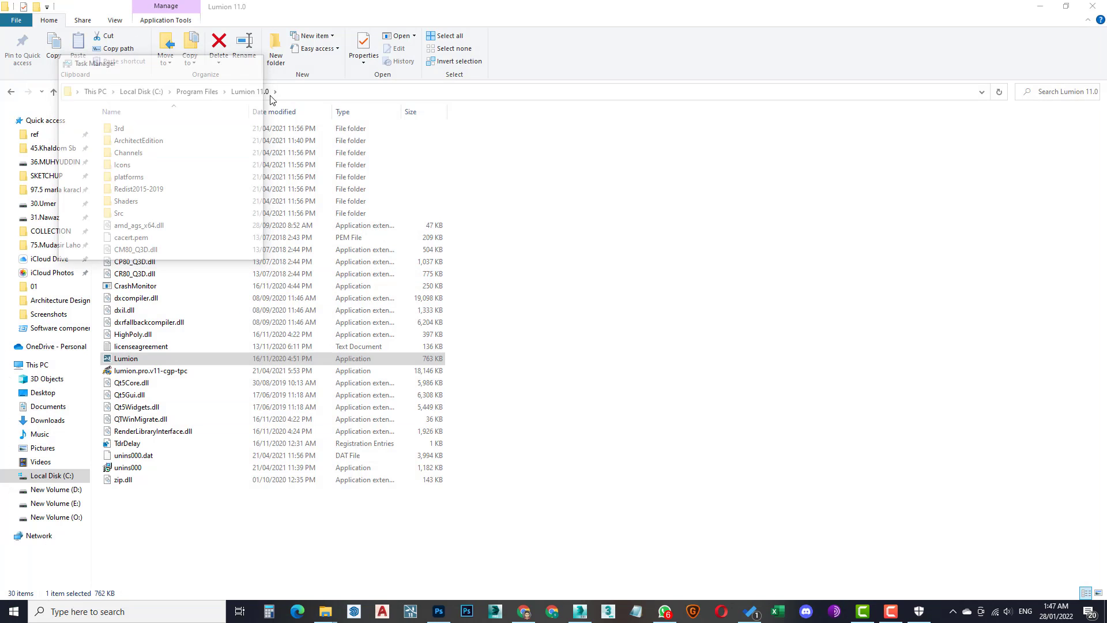
# - Search Windows for "defe" to reopen Windows Security and turn off real-time protection in the virus and threat protection settings
pyautogui.press('super')
pyautogui.write('defe')
pyautogui.click(126, 326)
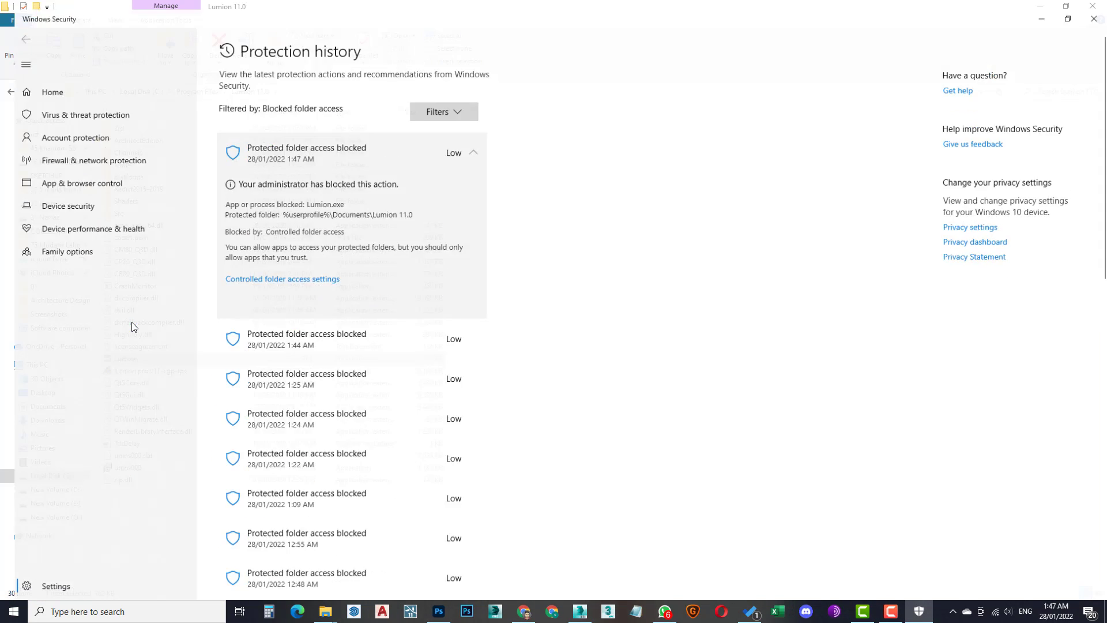
pyautogui.click(122, 136)
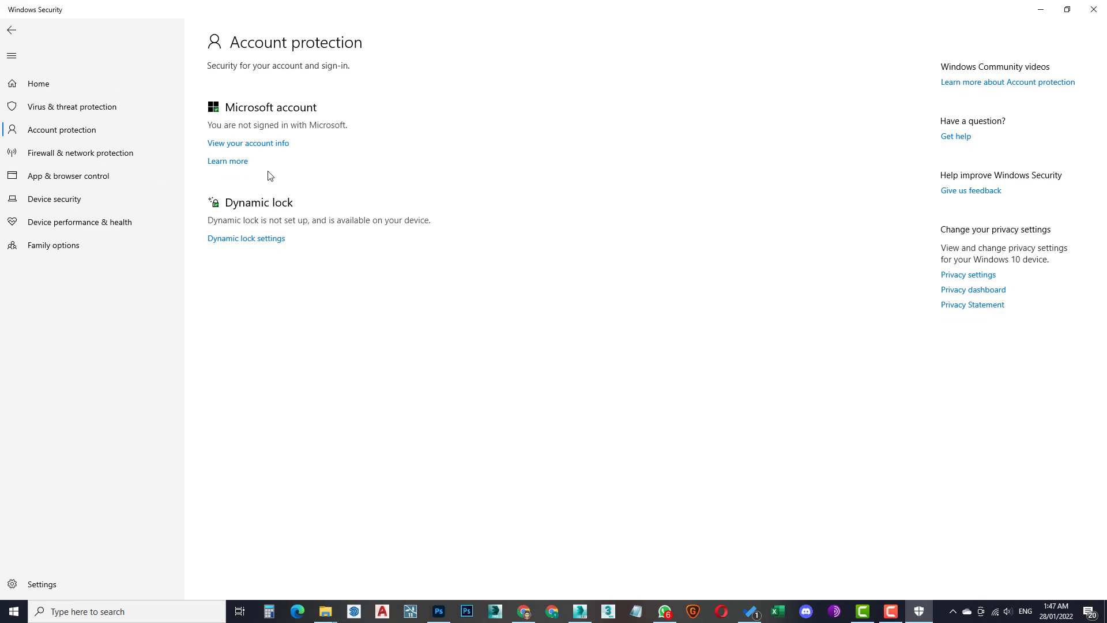
pyautogui.click(49, 111)
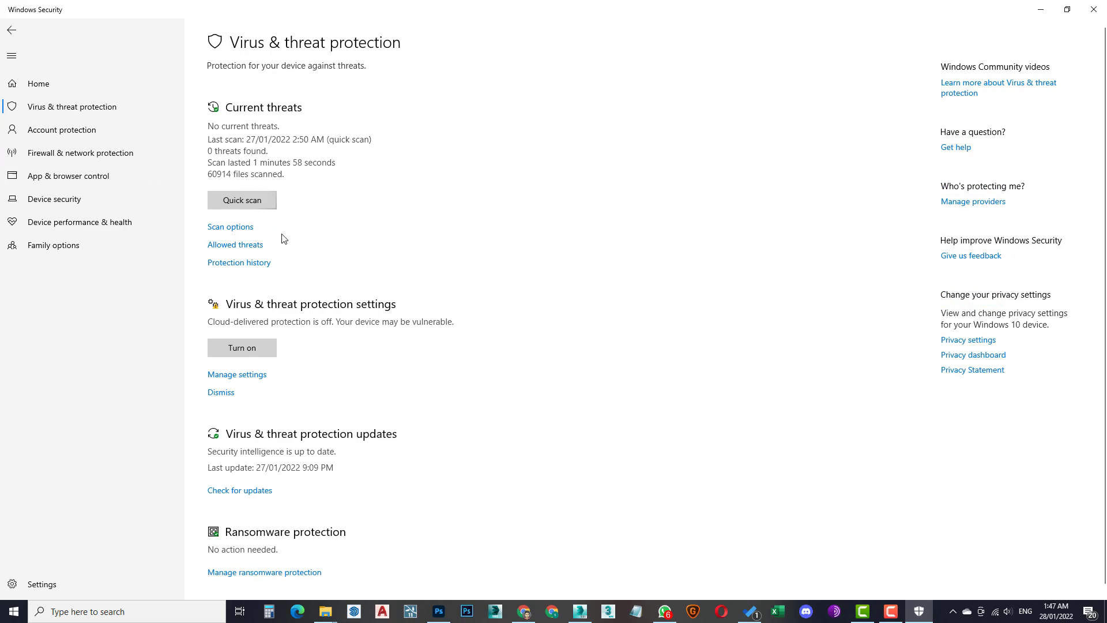
pyautogui.click(247, 375)
pyautogui.click(220, 181)
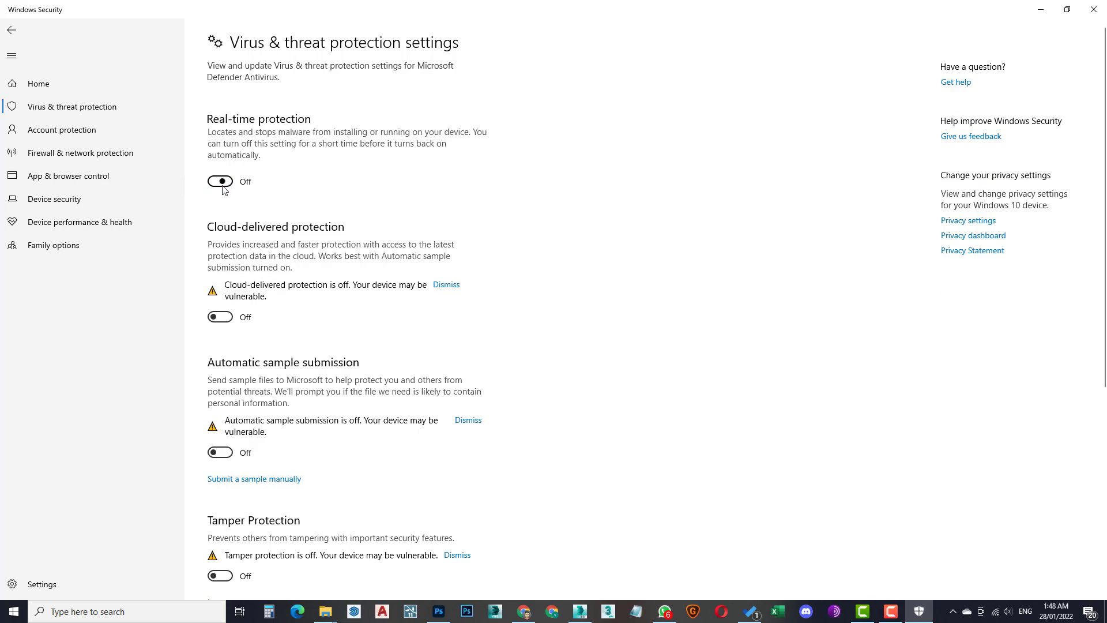
pyautogui.scroll(-5, 470, 392)
pyautogui.scroll(-2, 470, 391)
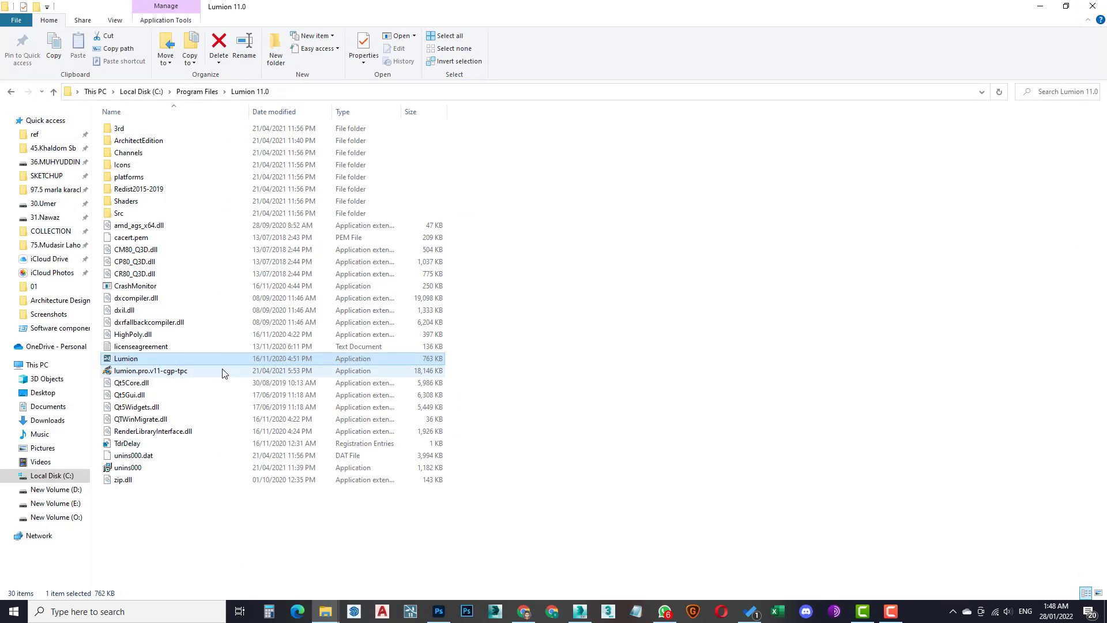
# - Relaunch Lumion from its program folder, dismiss the virus protection notification and decline the TdrDelay fix
pyautogui.click(221, 360)
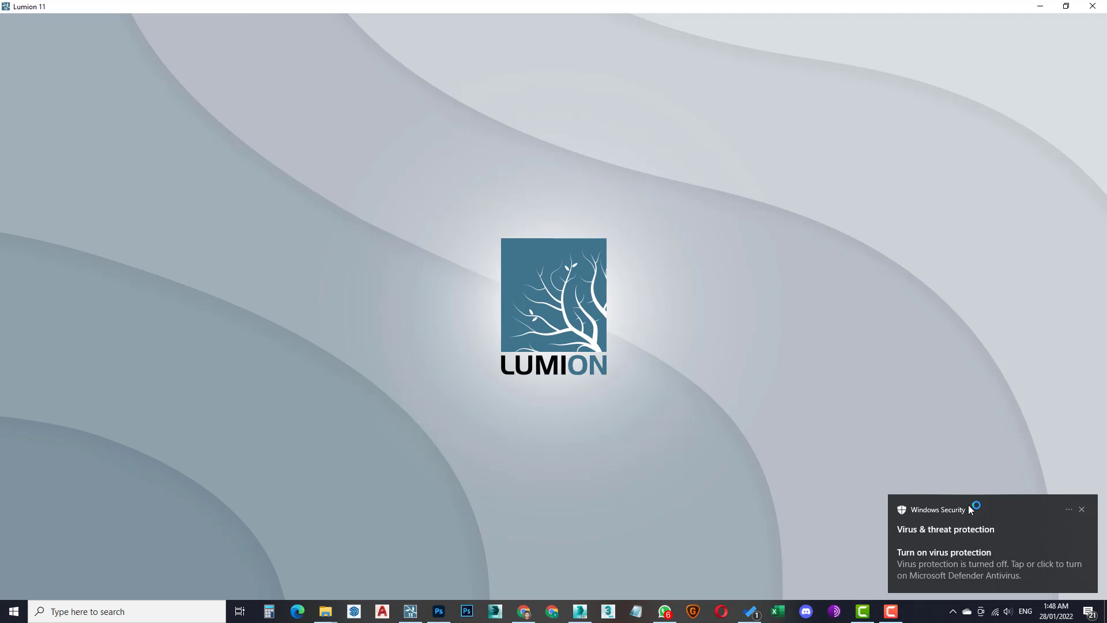
pyautogui.click(1081, 509)
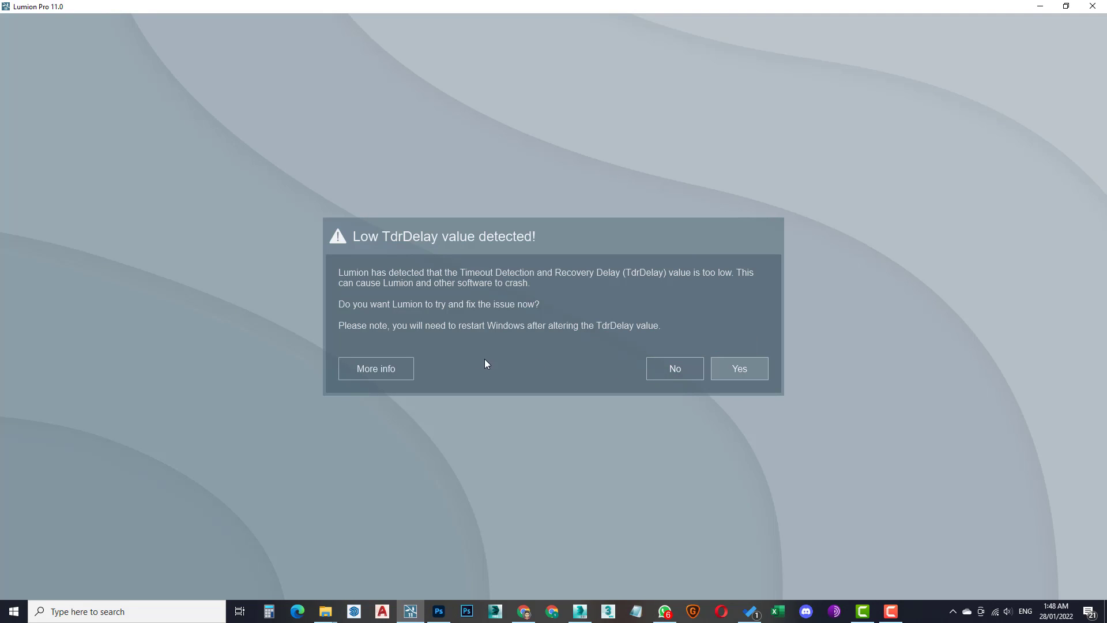
pyautogui.click(673, 366)
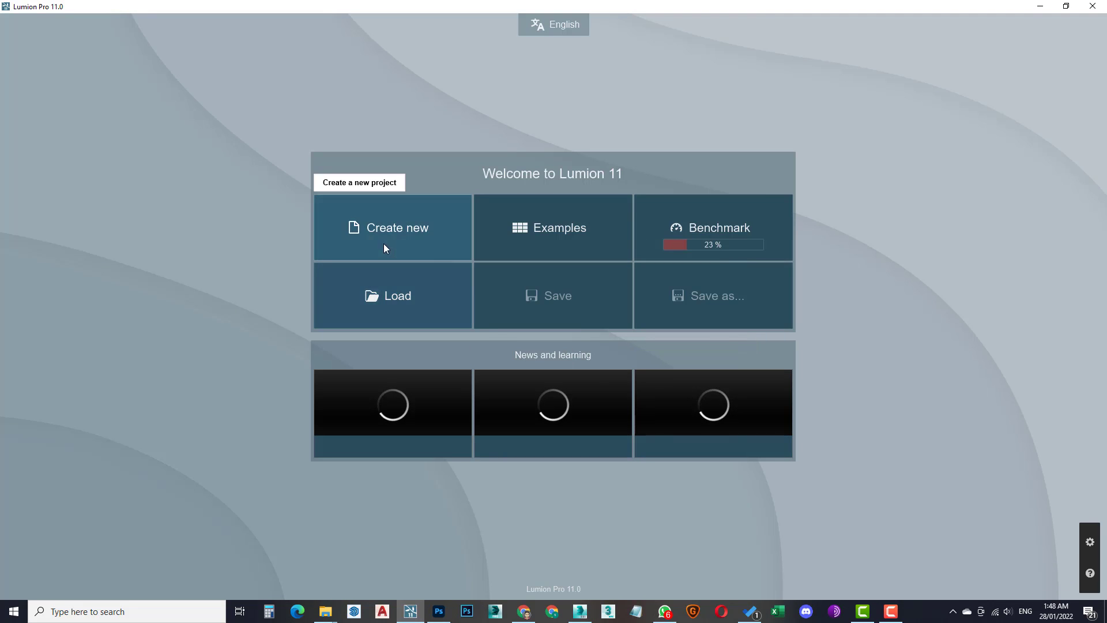
pyautogui.click(385, 289)
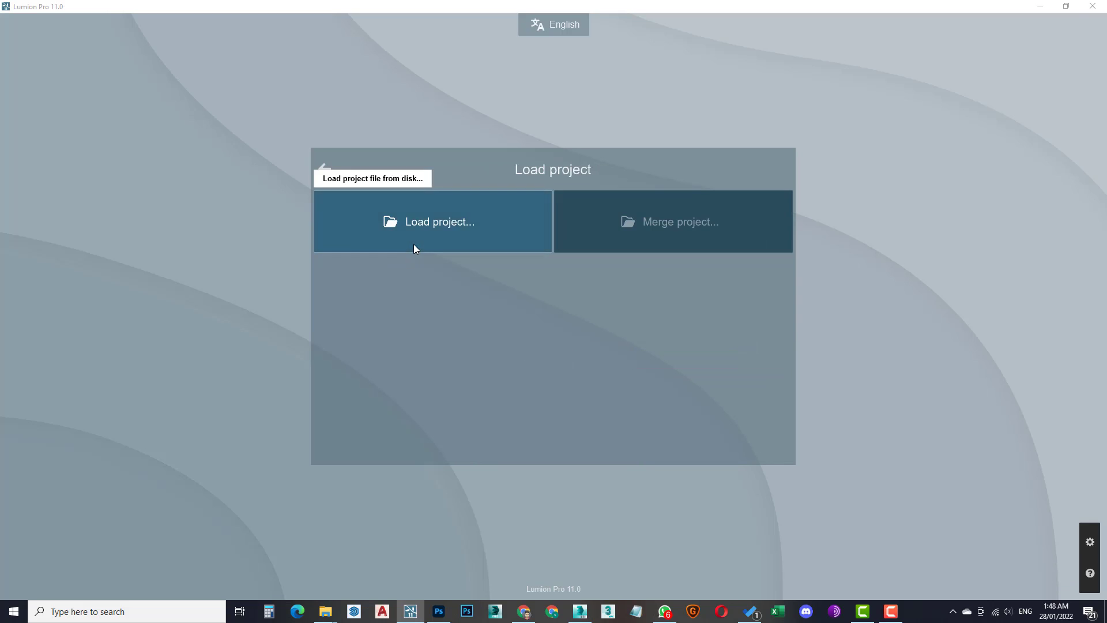
pyautogui.click(414, 244)
pyautogui.moveTo(324, 615)
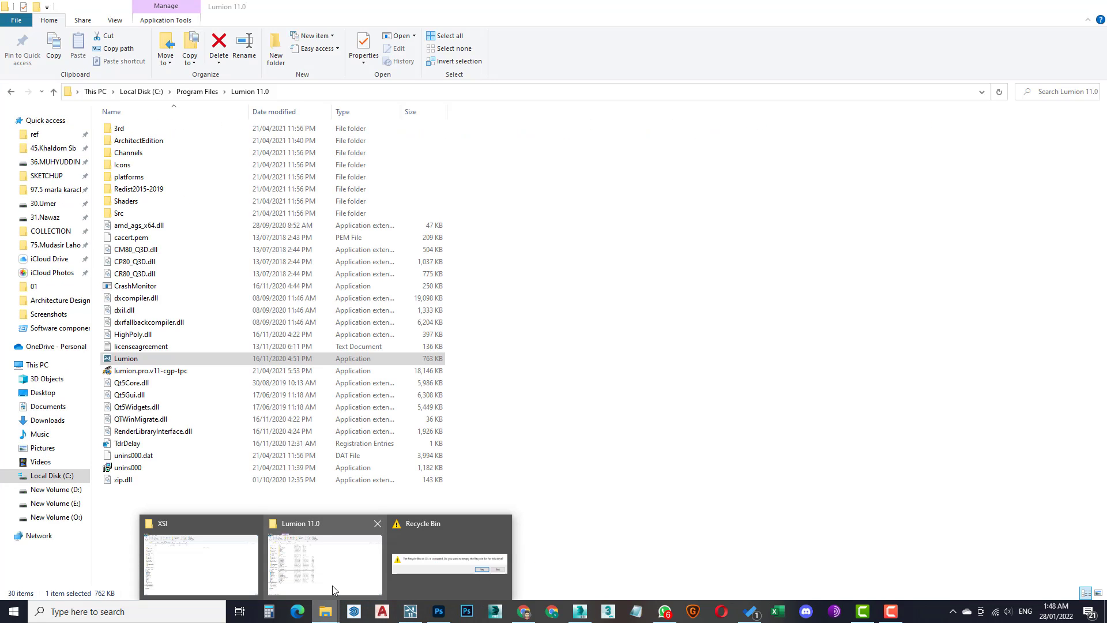
pyautogui.click(234, 563)
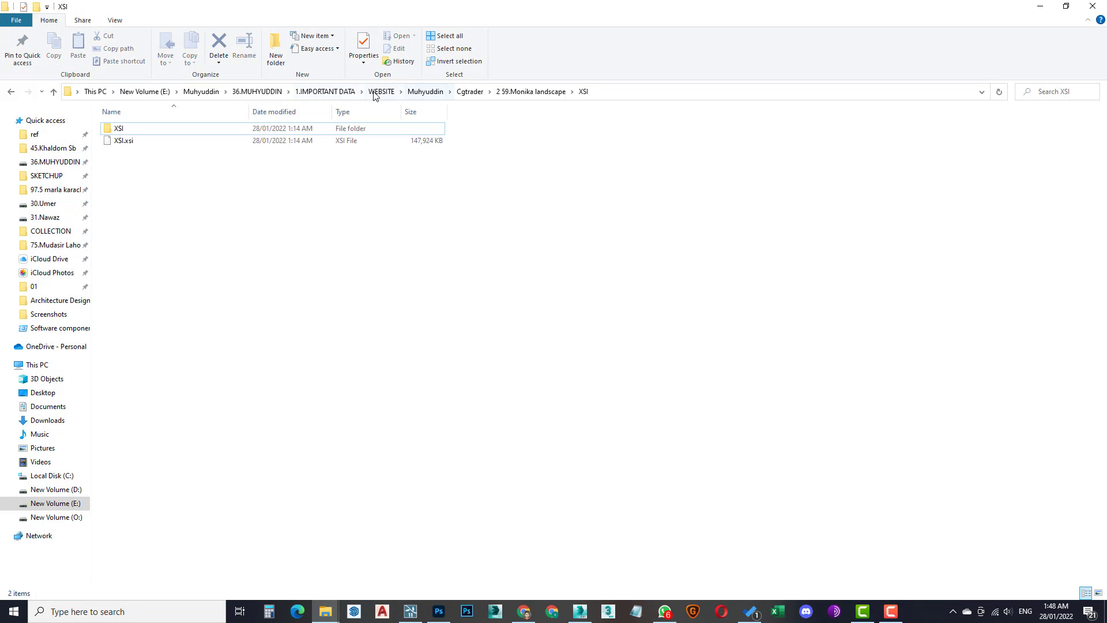
pyautogui.click(1040, 6)
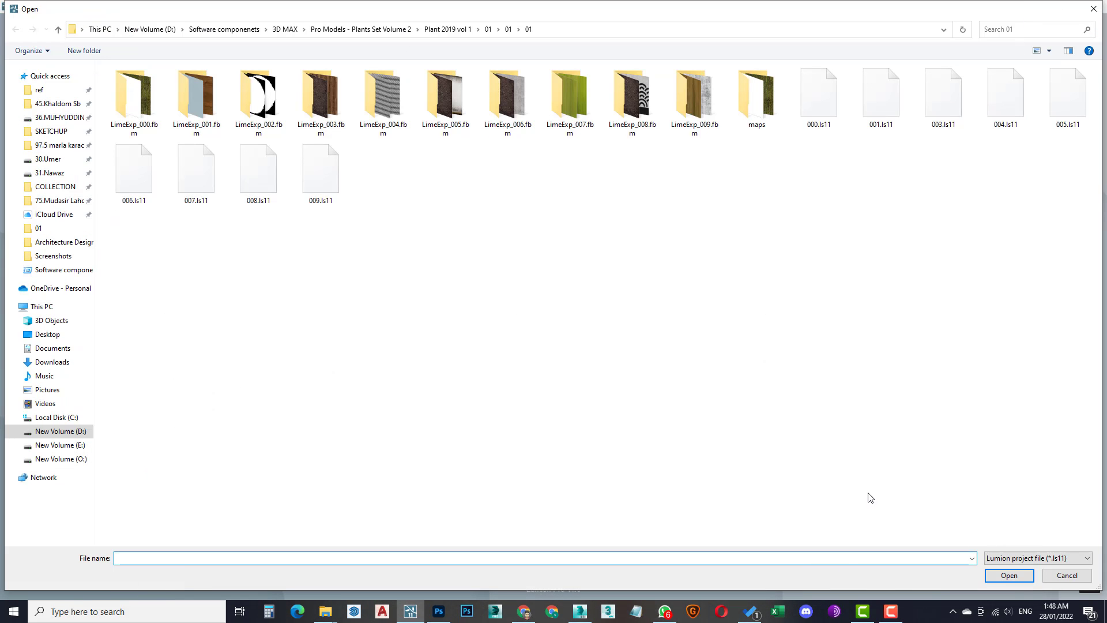
pyautogui.click(1050, 578)
pyautogui.click(353, 184)
# - Create a new Lumion project with the plain environment and close the welcome tutorial and its reminder
pyautogui.click(386, 236)
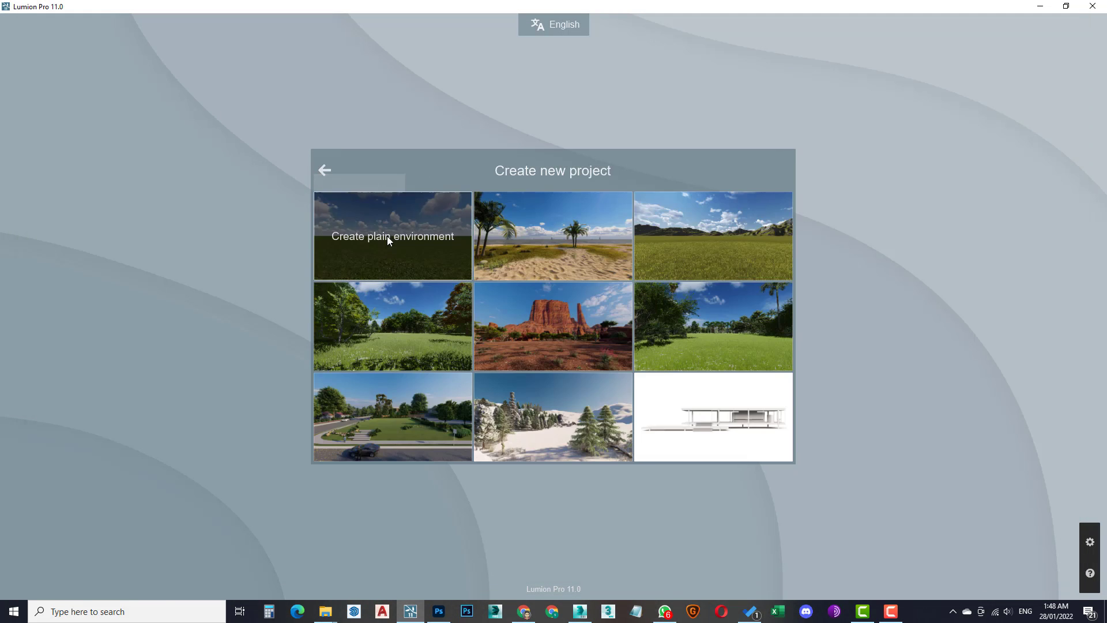
pyautogui.click(395, 265)
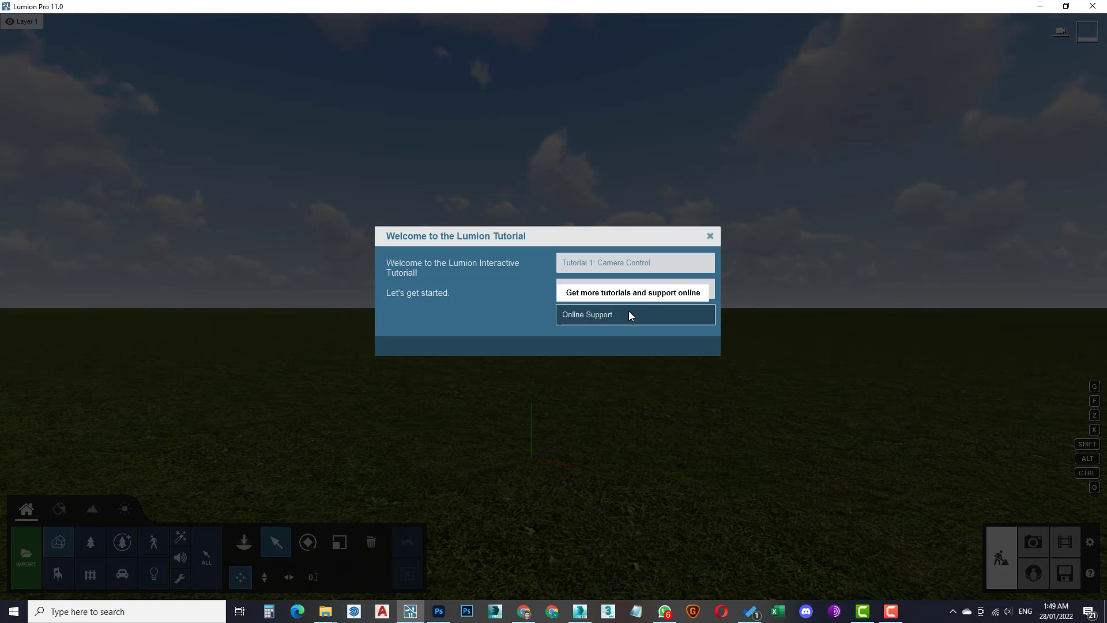
pyautogui.click(709, 237)
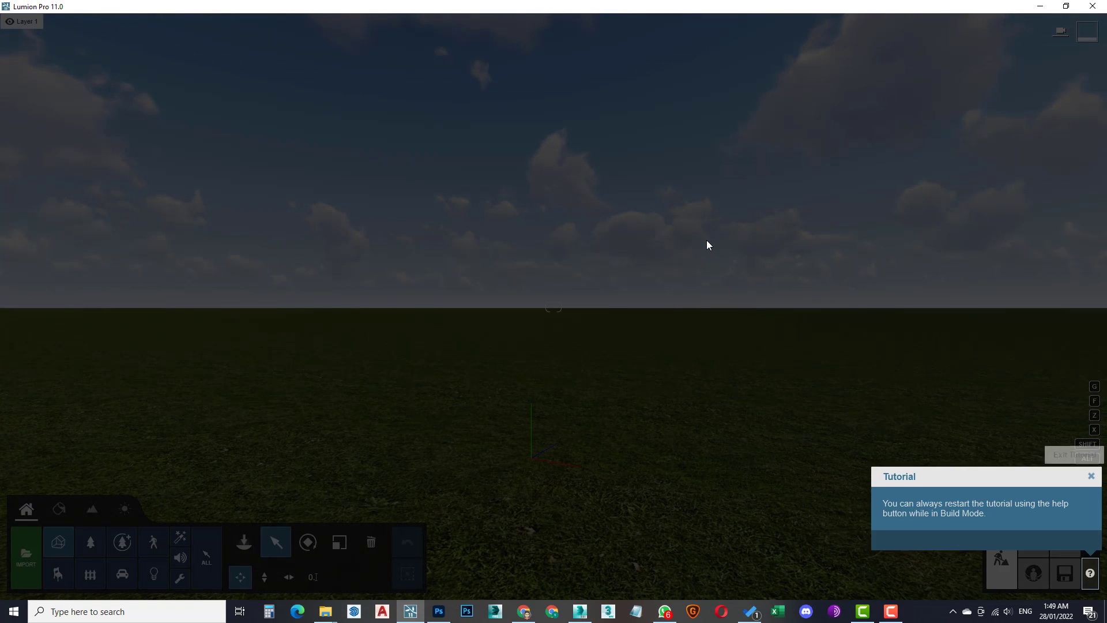
pyautogui.click(1089, 476)
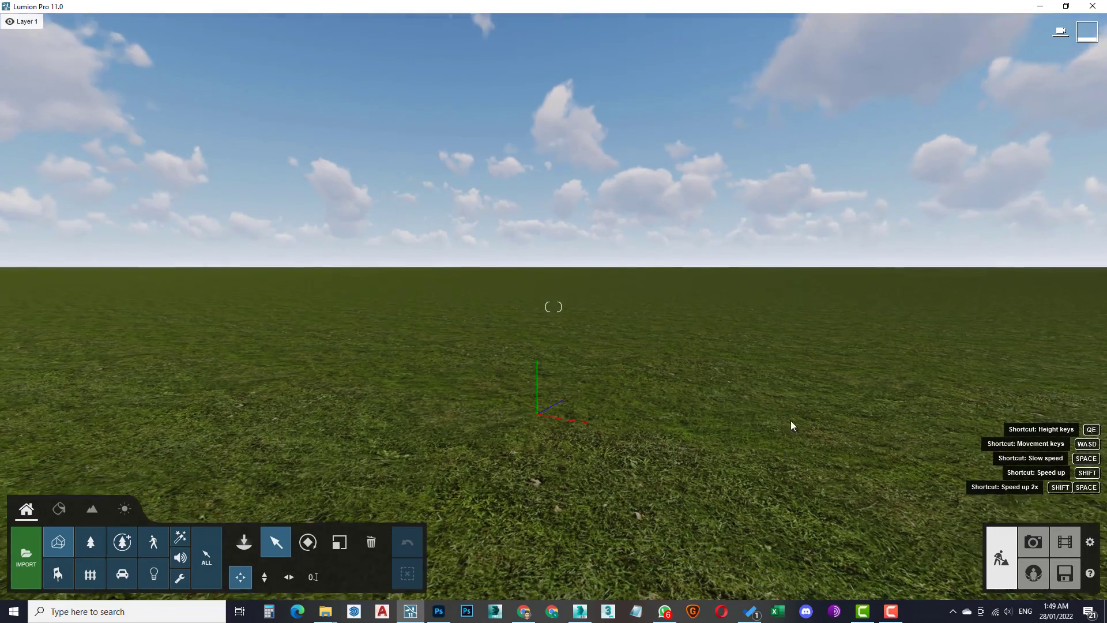